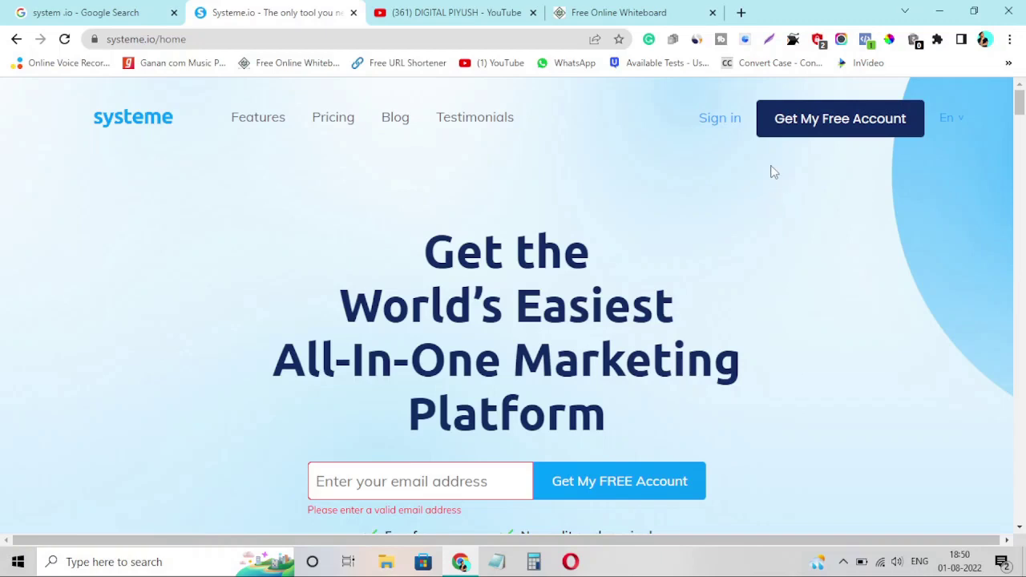
- Sign in to the existing Systeme.io account with the saved login details
{"action": "left_click", "coordinate": [718, 120]}
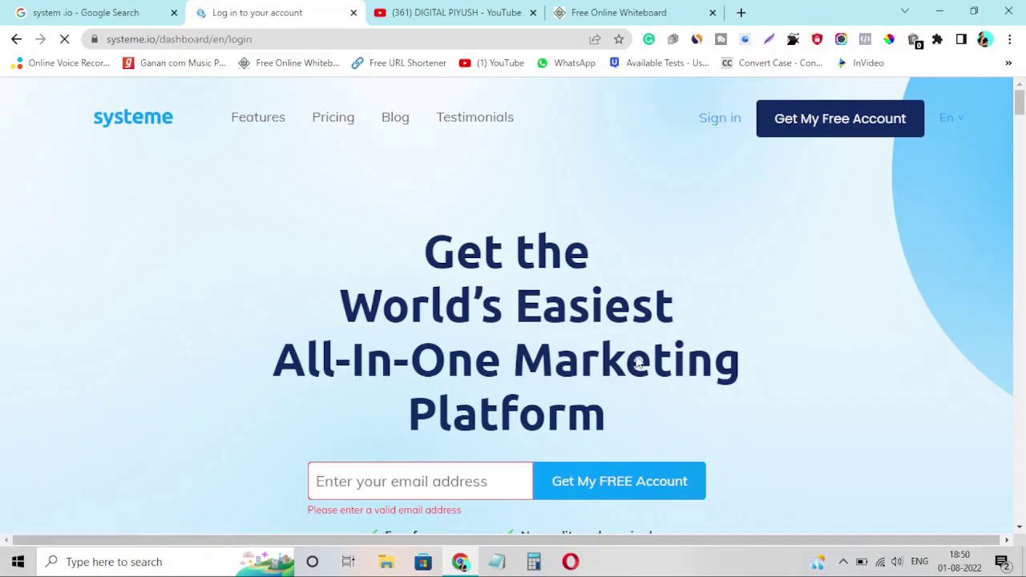
{"action": "scroll", "coordinate": [449, 391], "scroll_direction": "down", "scroll_amount": 2}
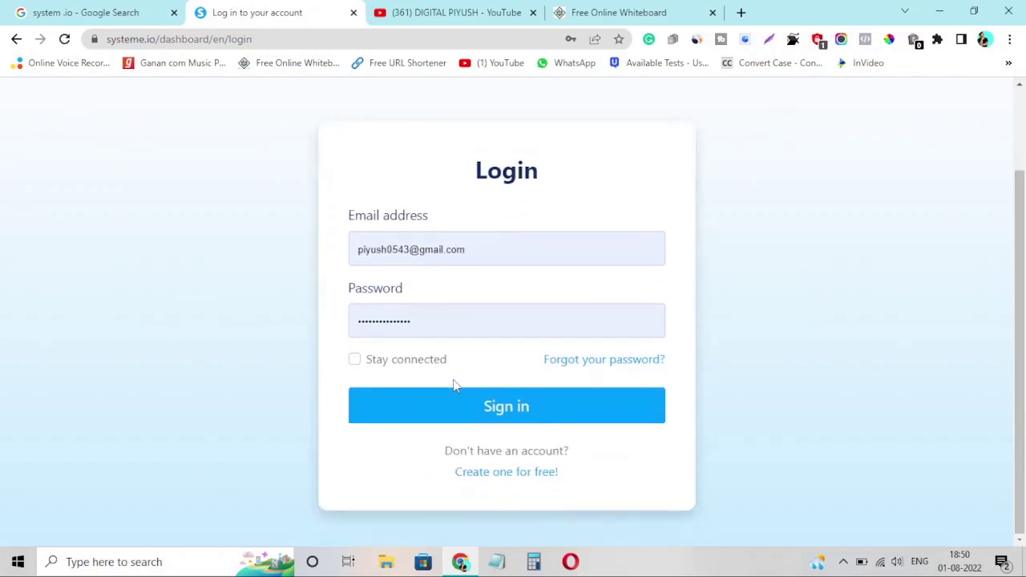
{"action": "left_click", "coordinate": [500, 416]}
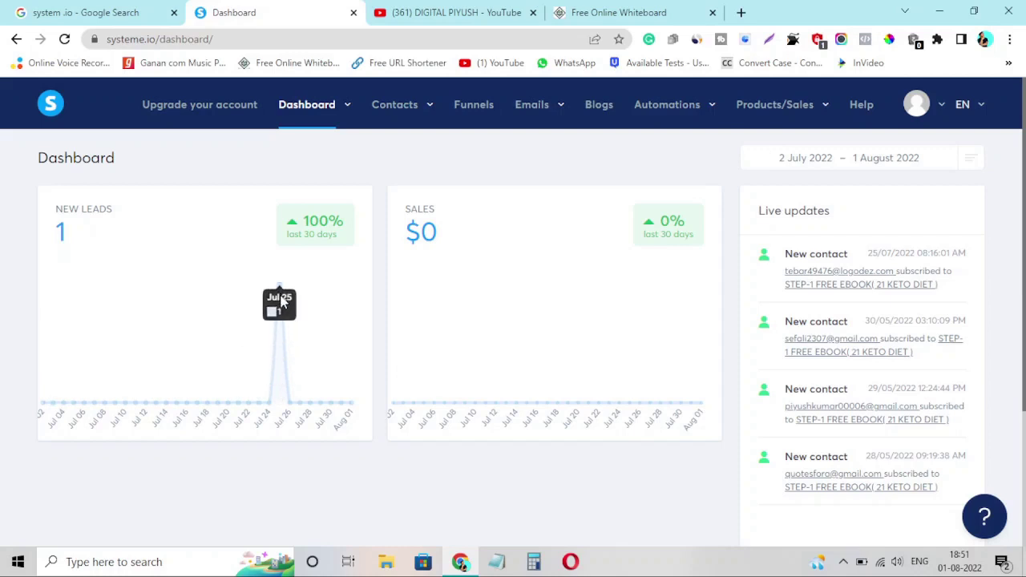
- Open the KETO-1 EBOOK funnel from the funnels list
{"action": "mouse_move", "coordinate": [378, 119]}
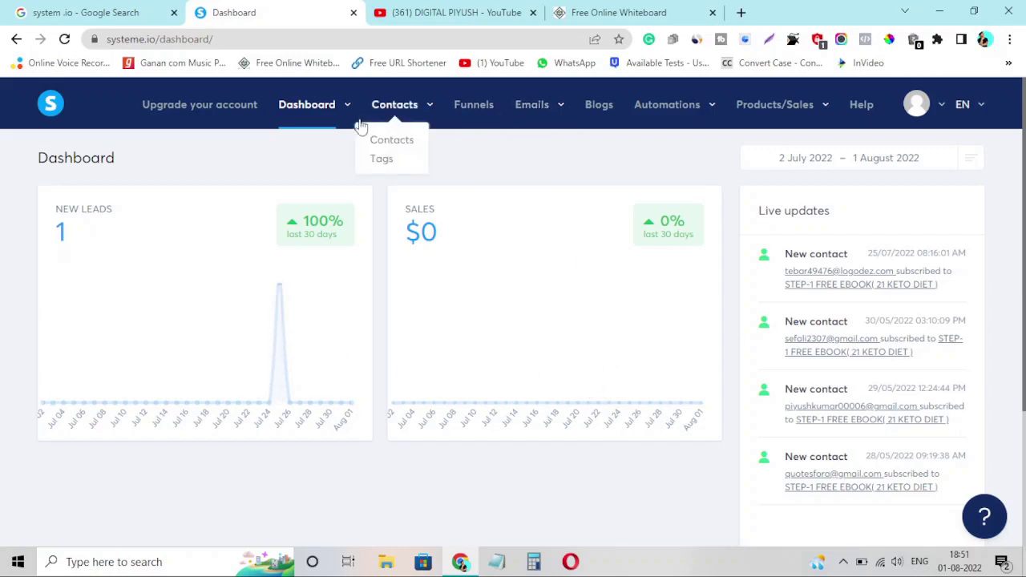
{"action": "left_click", "coordinate": [472, 109]}
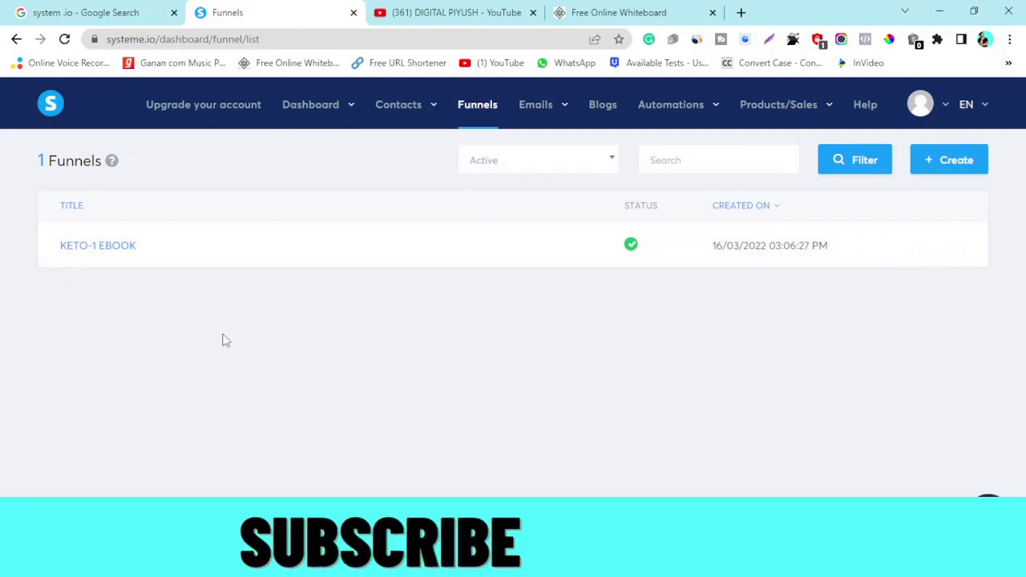
{"action": "left_click", "coordinate": [108, 248]}
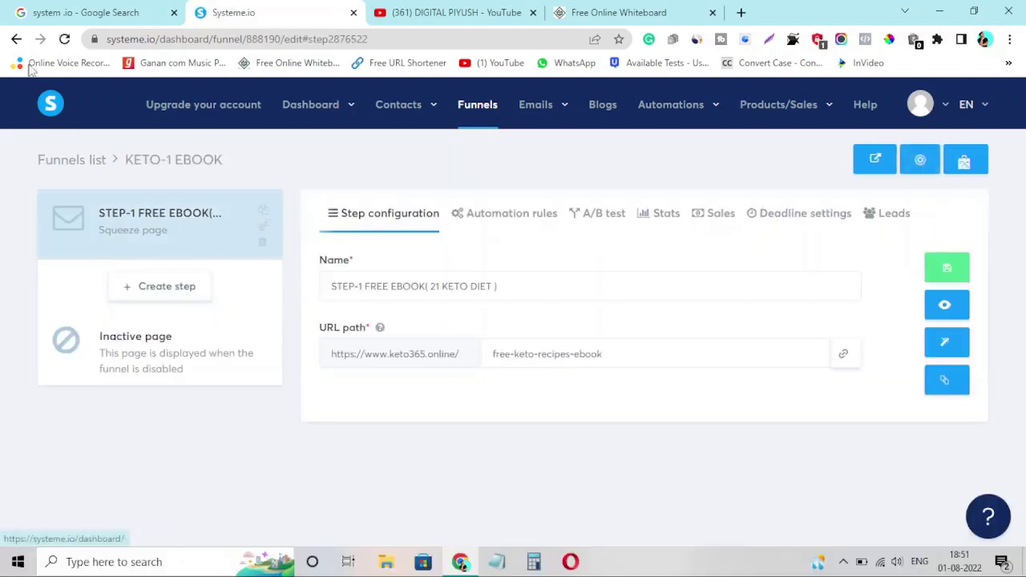
{"action": "left_click", "coordinate": [16, 39]}
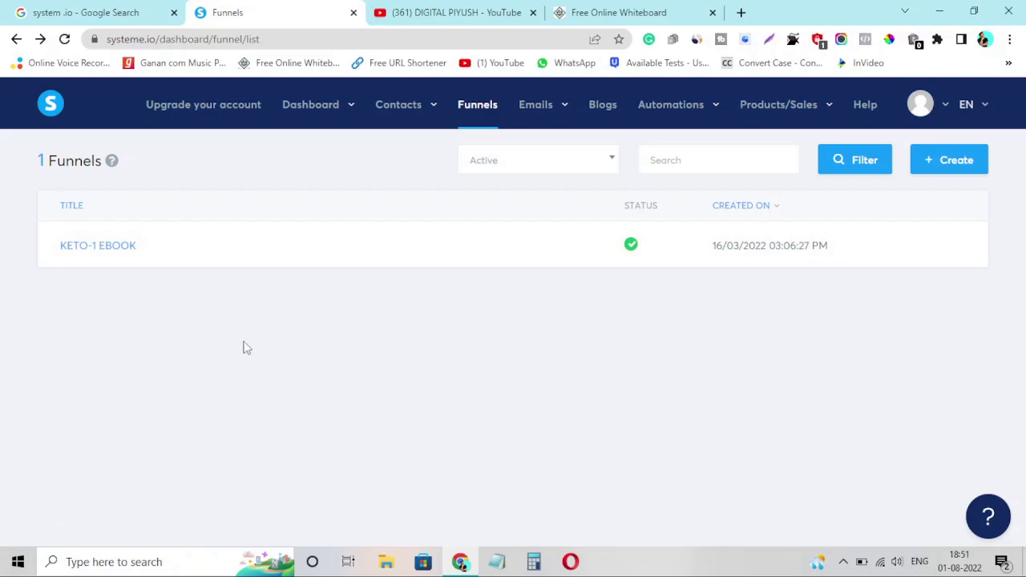
{"action": "left_click", "coordinate": [103, 251]}
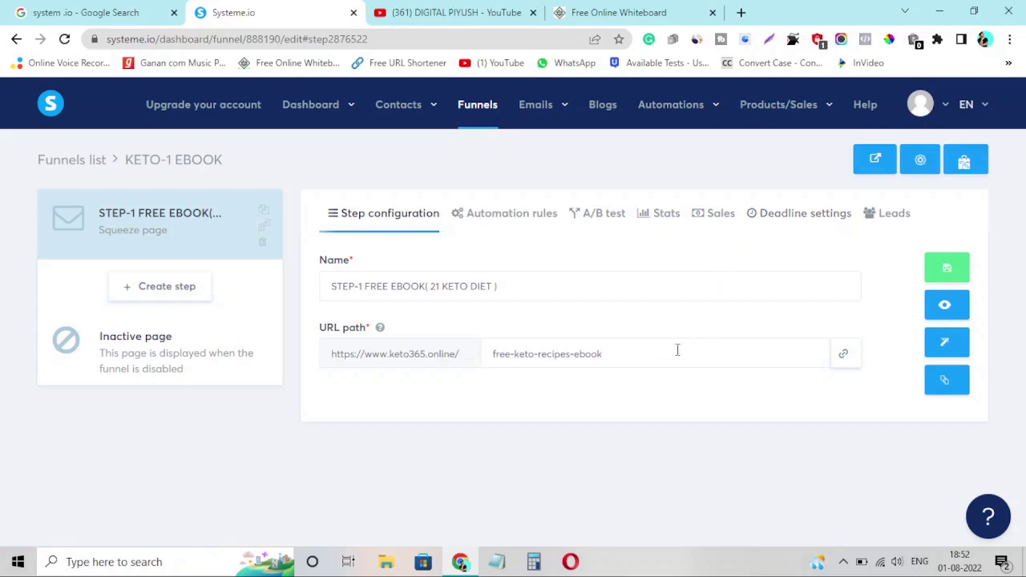
- Preview the funnel's free ebook squeeze page and examine it from the headline and sign-up form down to the footer links
{"action": "left_click", "coordinate": [944, 309]}
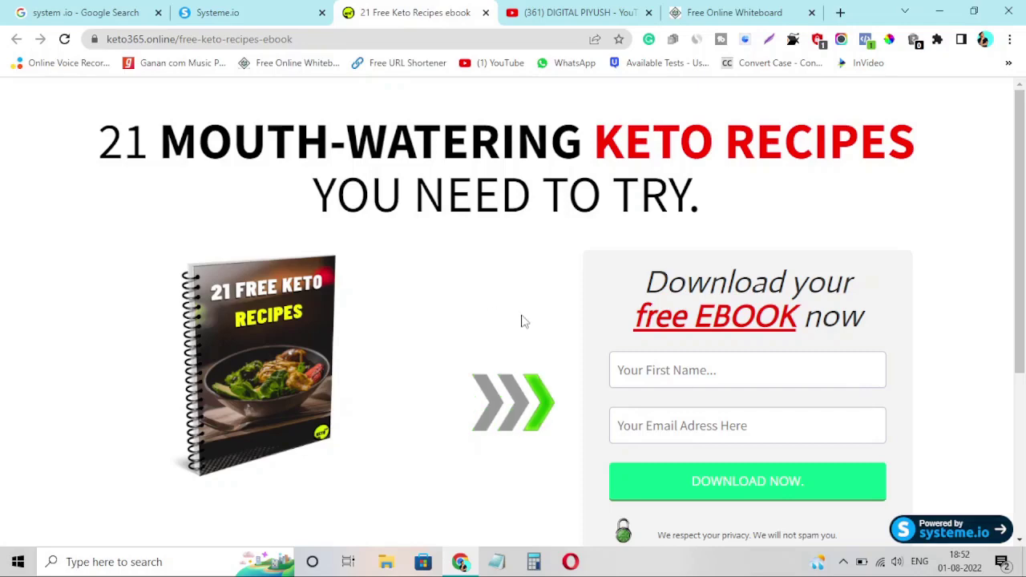
{"action": "scroll", "coordinate": [496, 317], "scroll_direction": "down", "scroll_amount": 1}
{"action": "scroll", "coordinate": [521, 323], "scroll_direction": "down", "scroll_amount": 3}
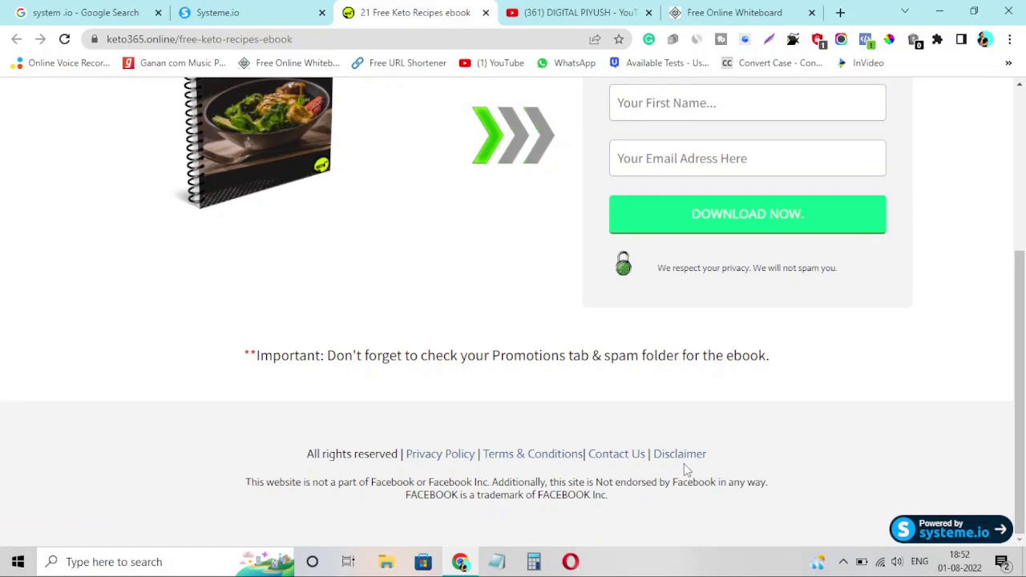
{"action": "key", "text": "Home"}
{"action": "key", "text": "End"}
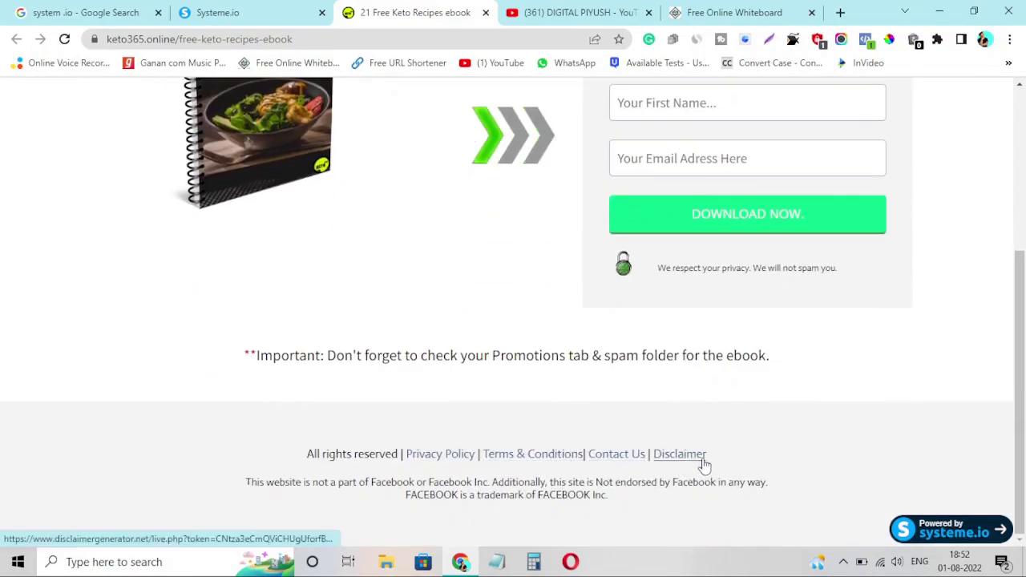
{"action": "scroll", "coordinate": [705, 467], "scroll_direction": "up", "scroll_amount": 2}
{"action": "scroll", "coordinate": [706, 465], "scroll_direction": "up", "scroll_amount": 1}
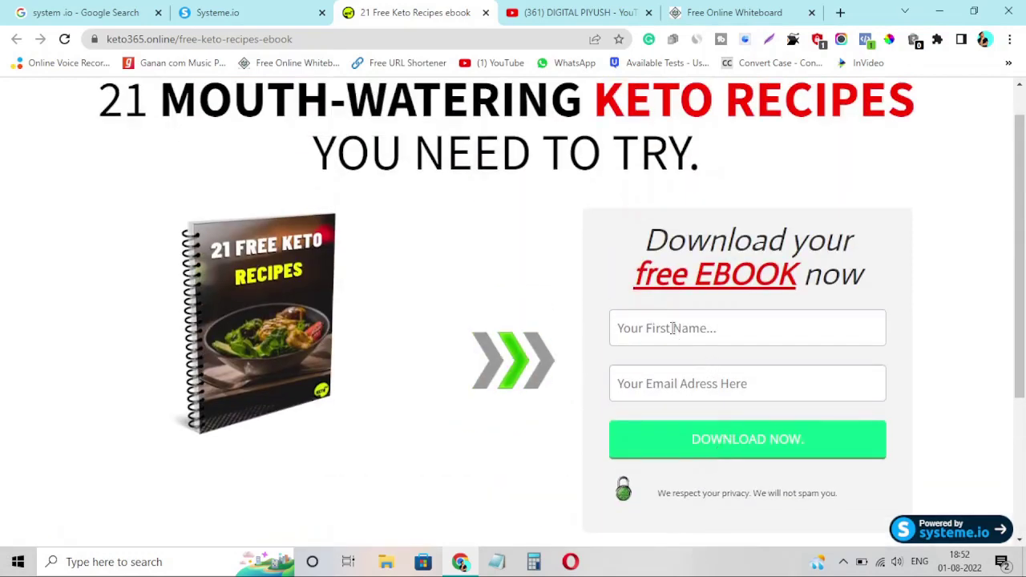
{"action": "scroll", "coordinate": [672, 327], "scroll_direction": "up", "scroll_amount": 1}
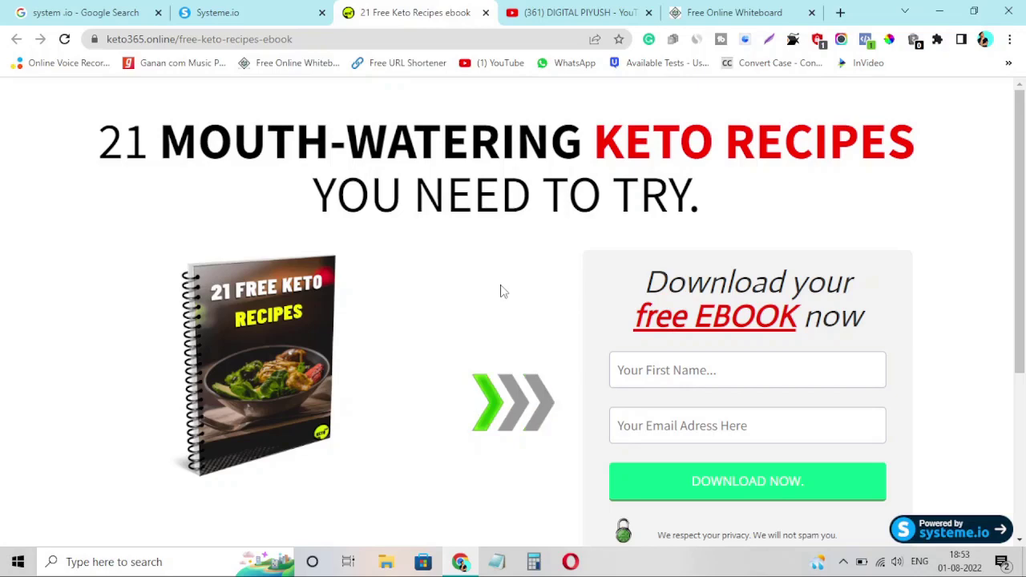
{"action": "scroll", "coordinate": [508, 316], "scroll_direction": "down", "scroll_amount": 3}
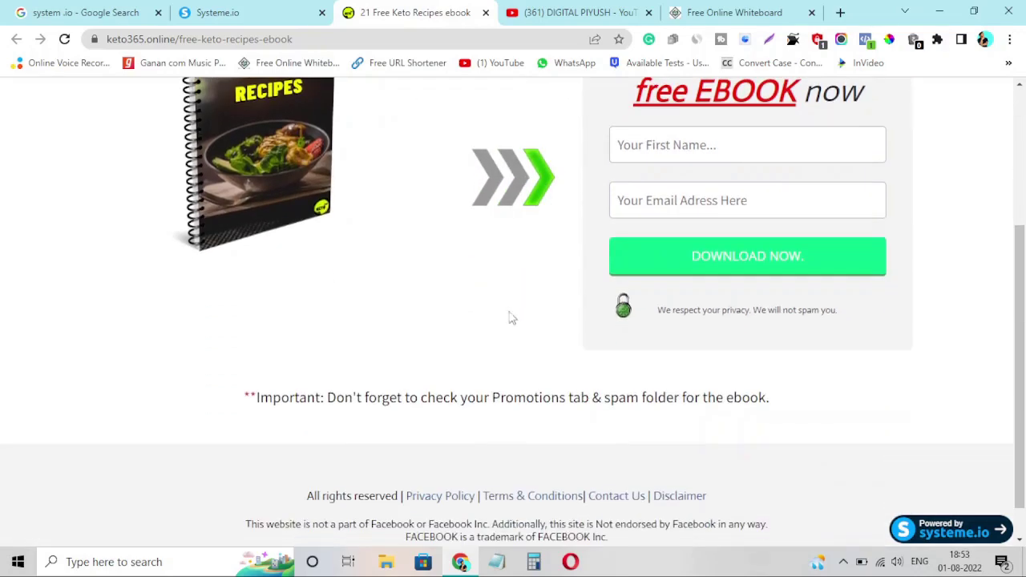
{"action": "scroll", "coordinate": [497, 324], "scroll_direction": "up", "scroll_amount": 3}
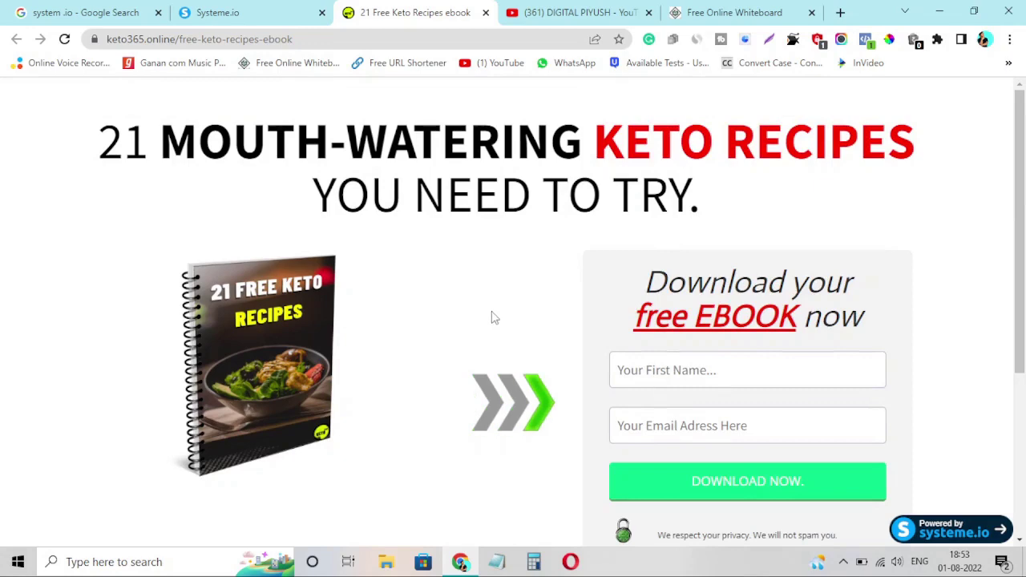
- Return to the Systeme.io dashboard and open the 21 FREE KETO RECIPES EBOOK email campaign
{"action": "left_click", "coordinate": [231, 12]}
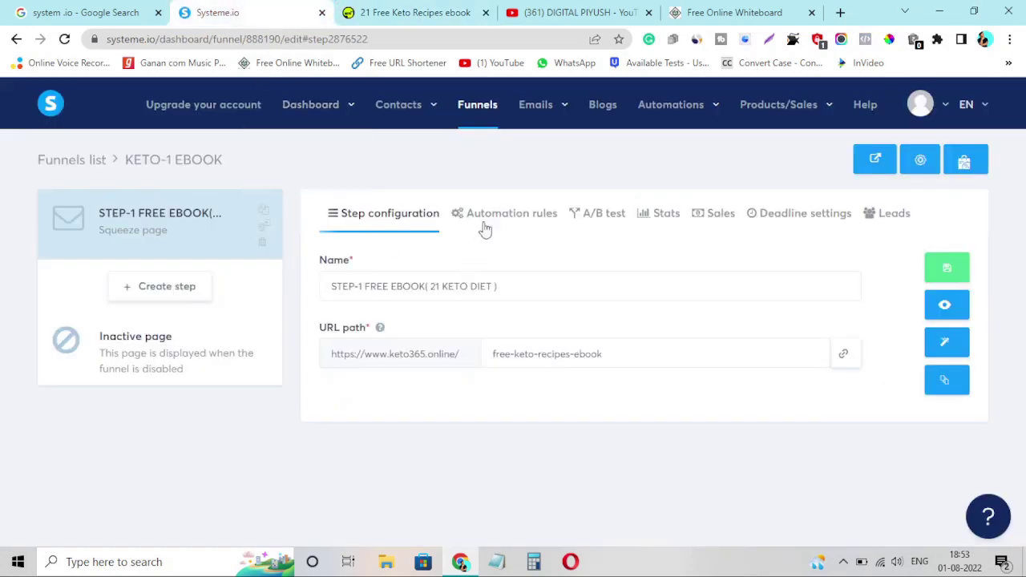
{"action": "mouse_move", "coordinate": [553, 115]}
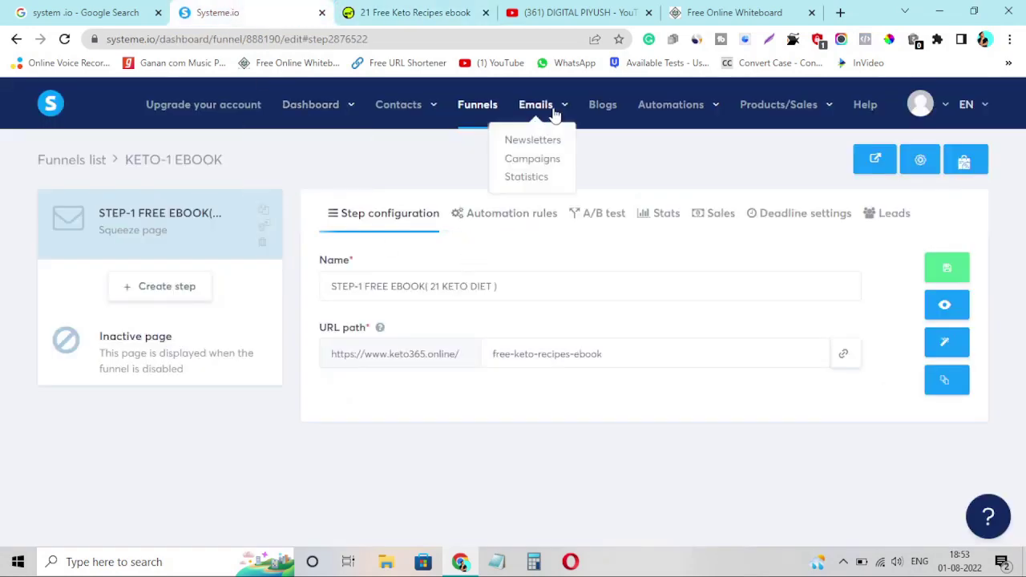
{"action": "left_click", "coordinate": [544, 162]}
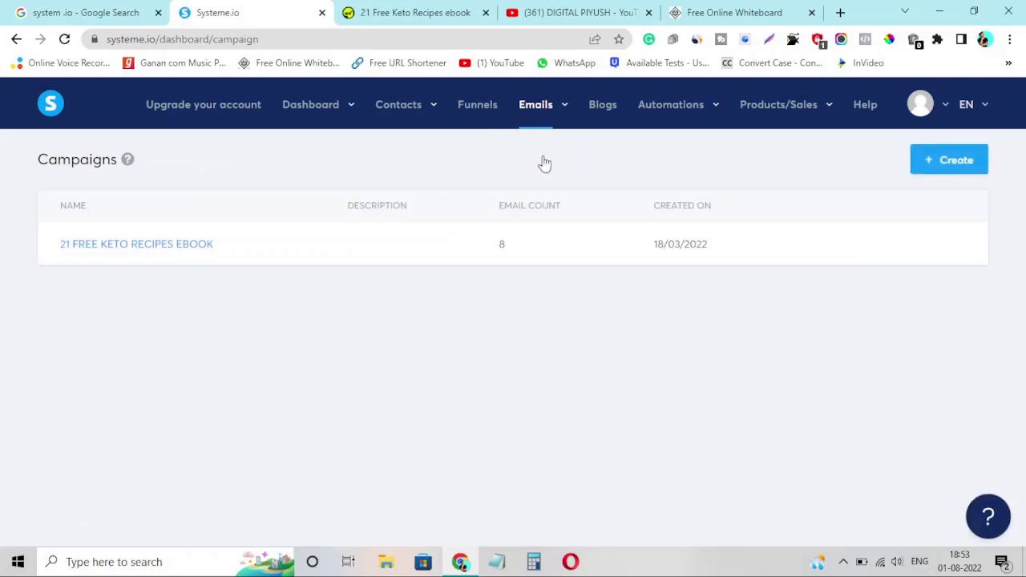
{"action": "left_click", "coordinate": [89, 245]}
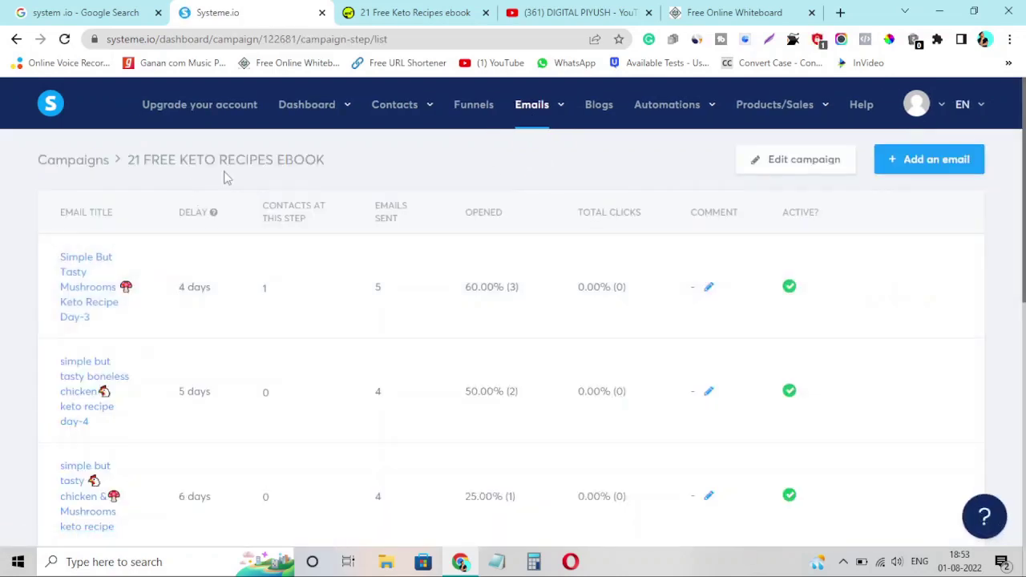
- Review the campaign's email sequence and look at the form for adding an email without creating one
{"action": "scroll", "coordinate": [431, 376], "scroll_direction": "down", "scroll_amount": 1}
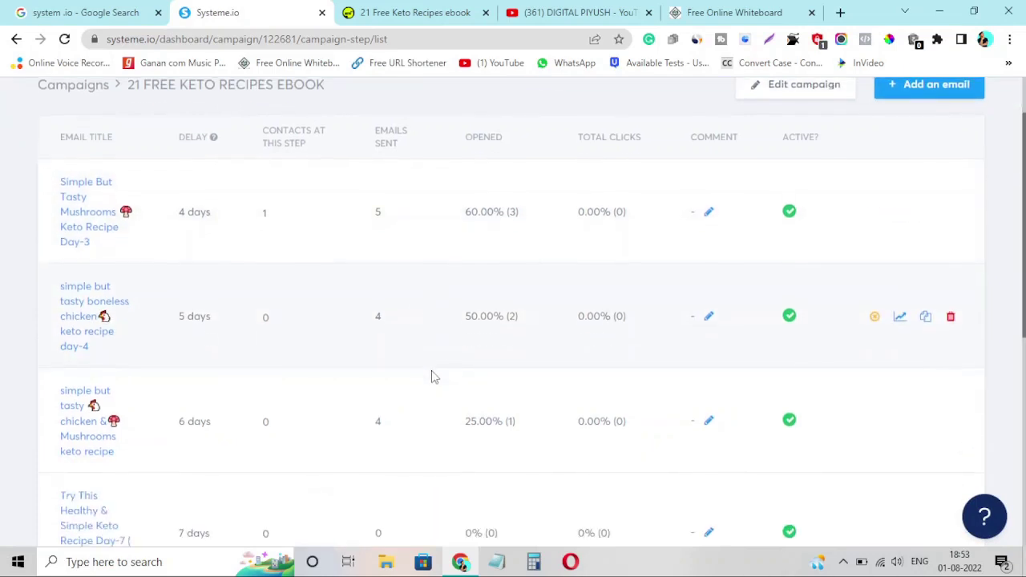
{"action": "scroll", "coordinate": [186, 204], "scroll_direction": "down", "scroll_amount": 5}
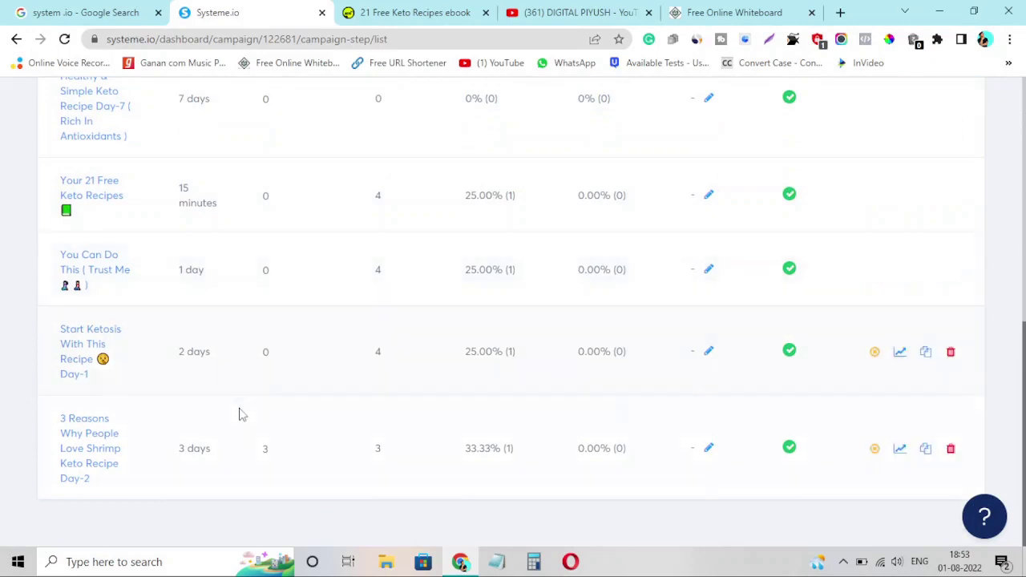
{"action": "scroll", "coordinate": [277, 446], "scroll_direction": "up", "scroll_amount": 7}
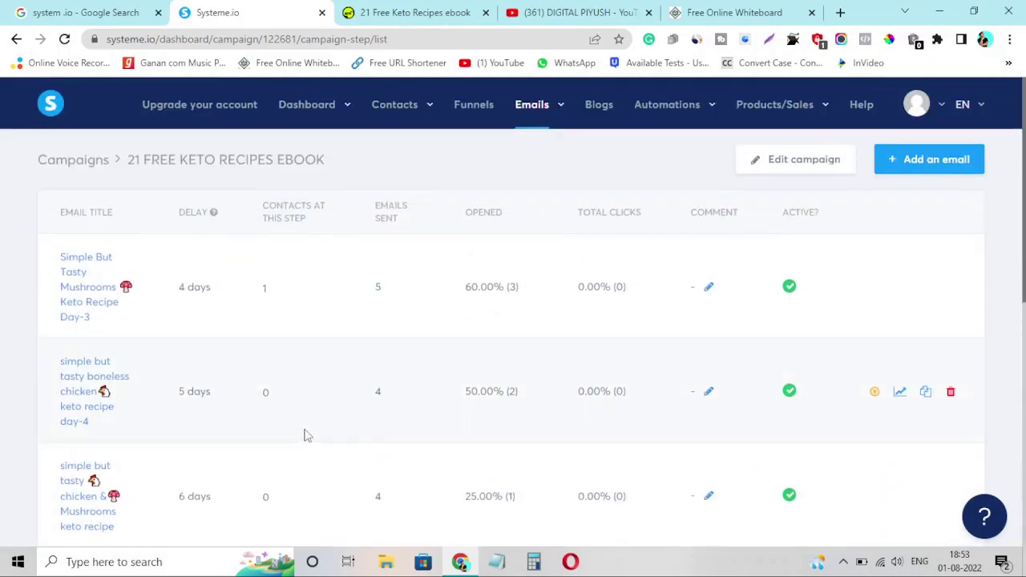
{"action": "left_click", "coordinate": [928, 160]}
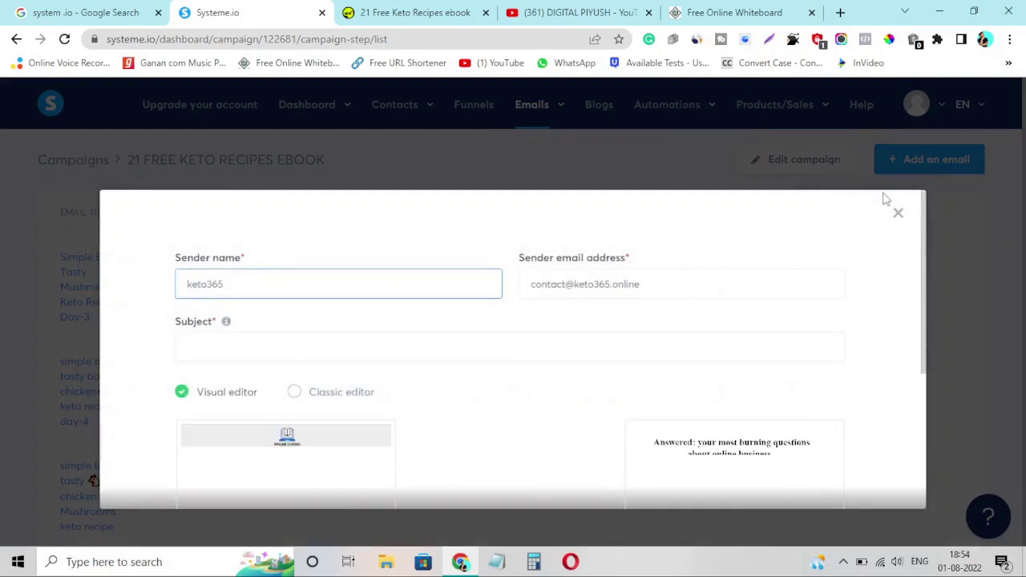
{"action": "left_click", "coordinate": [898, 214]}
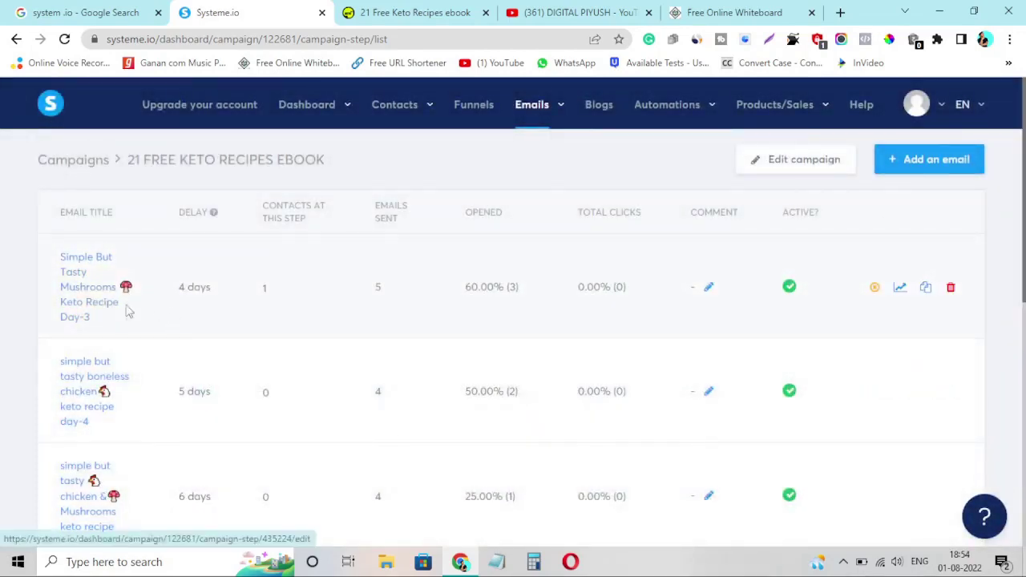
{"action": "scroll", "coordinate": [240, 399], "scroll_direction": "down", "scroll_amount": 2}
{"action": "scroll", "coordinate": [245, 399], "scroll_direction": "down", "scroll_amount": 2}
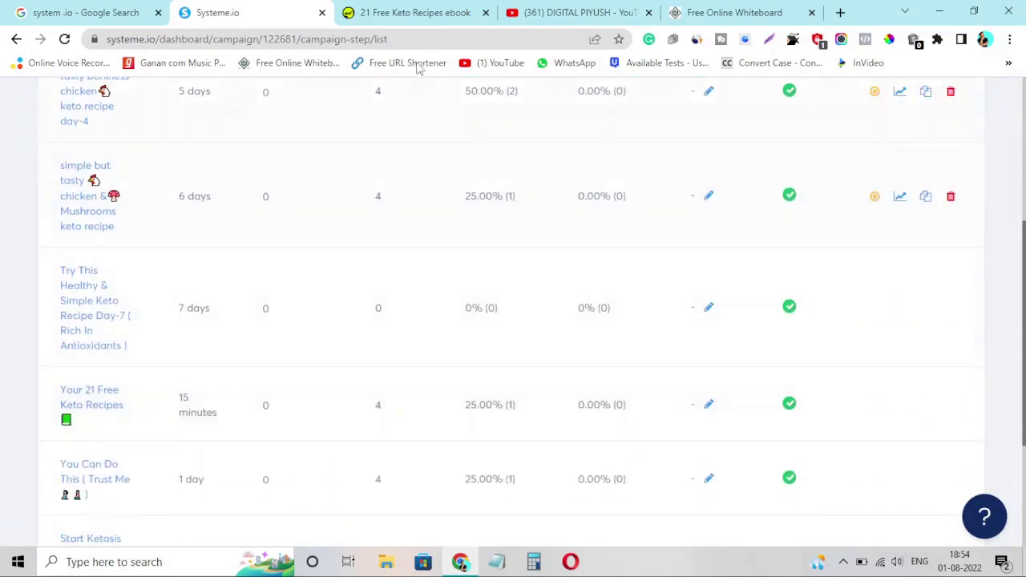
- Check the ebook page's first name and email form against the campaign's emails and their sending delays
{"action": "left_click", "coordinate": [409, 12]}
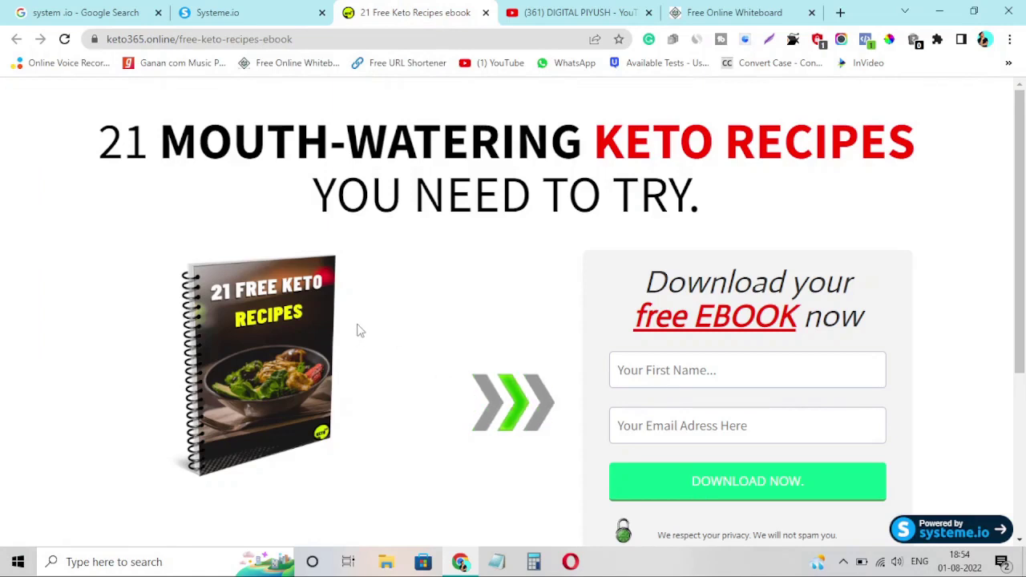
{"action": "left_click", "coordinate": [645, 370]}
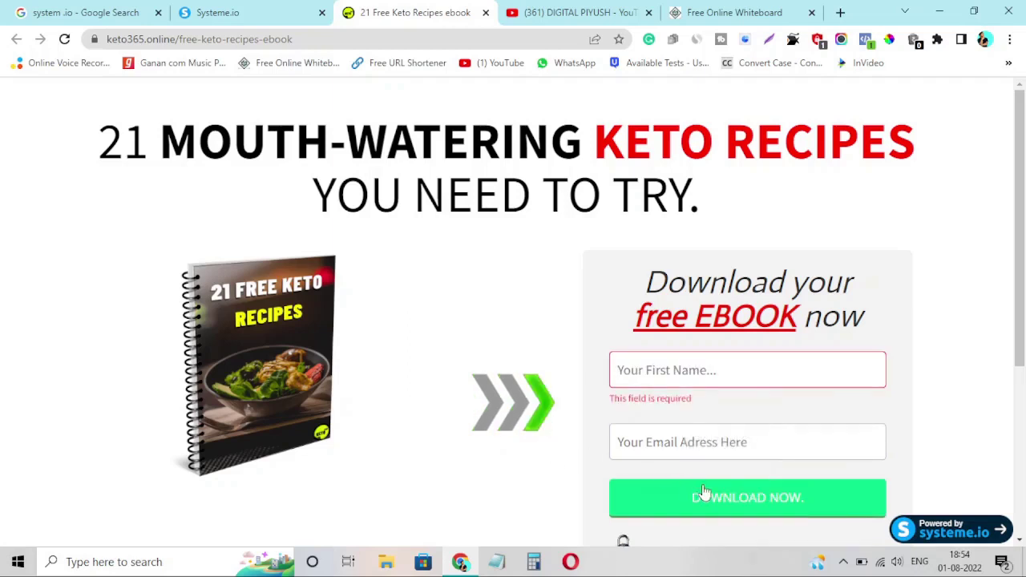
{"action": "left_click", "coordinate": [268, 10]}
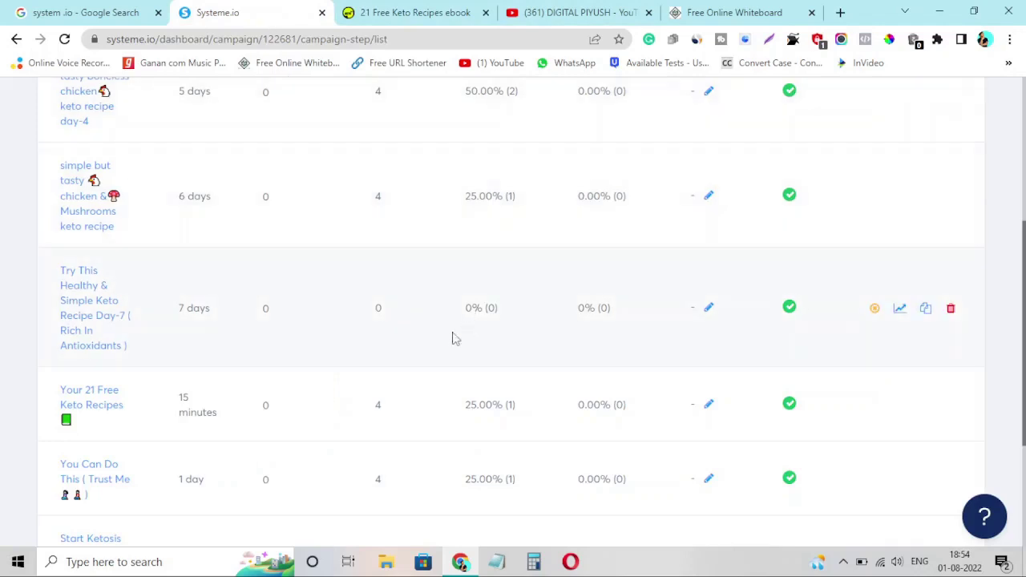
{"action": "scroll", "coordinate": [422, 346], "scroll_direction": "up", "scroll_amount": 3}
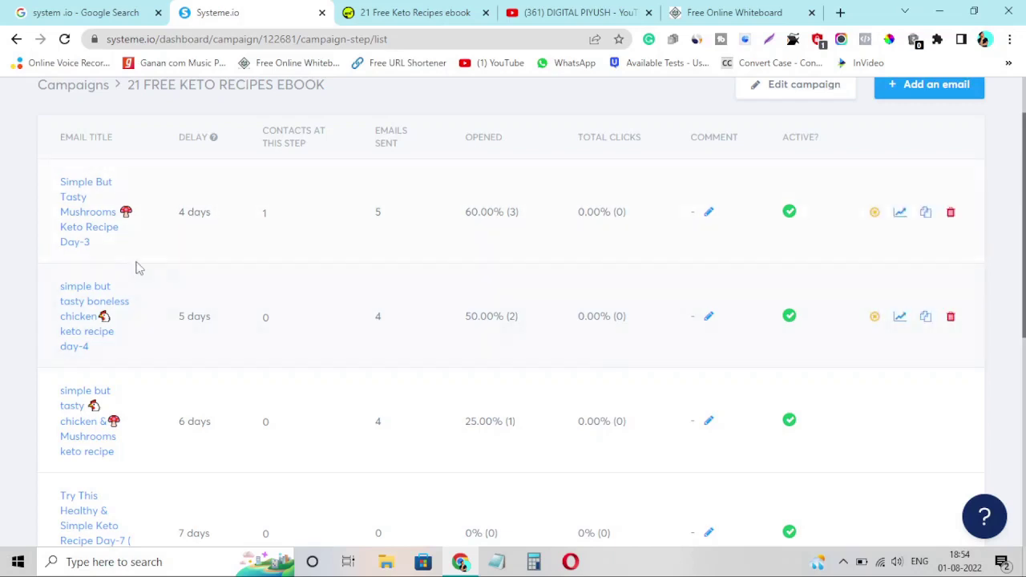
{"action": "scroll", "coordinate": [137, 267], "scroll_direction": "down", "scroll_amount": 5}
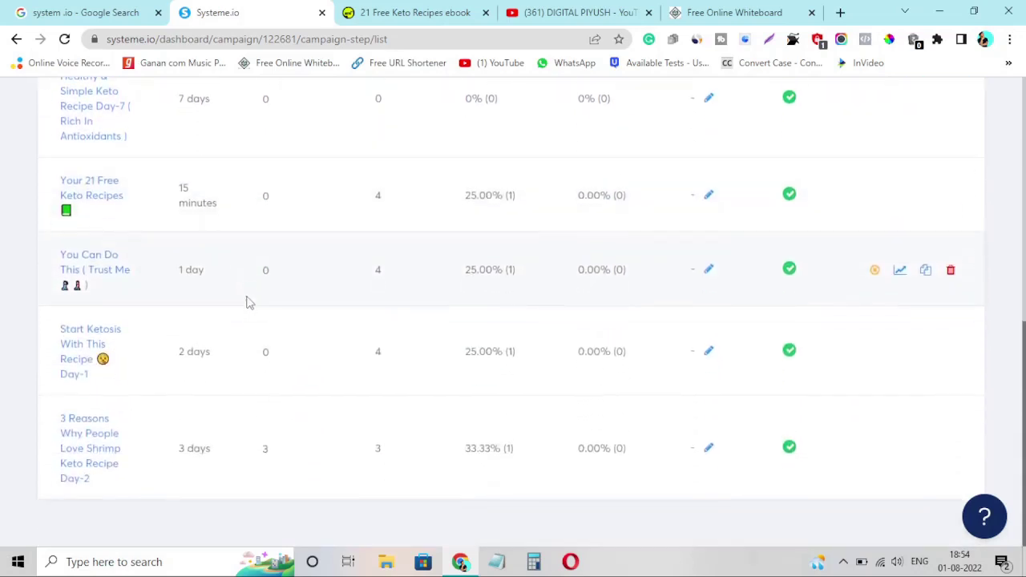
{"action": "left_click", "coordinate": [401, 12]}
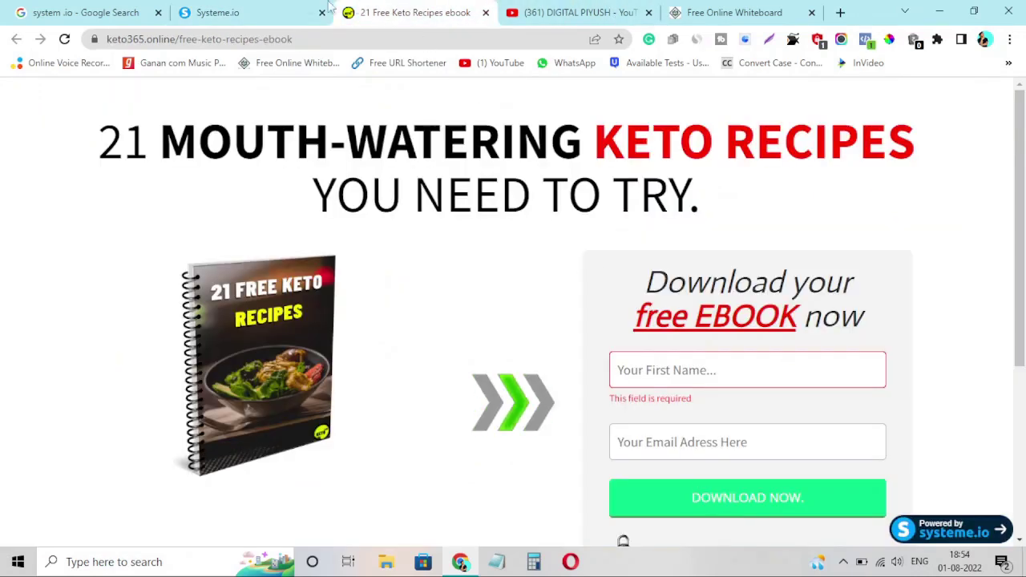
{"action": "left_click", "coordinate": [228, 11]}
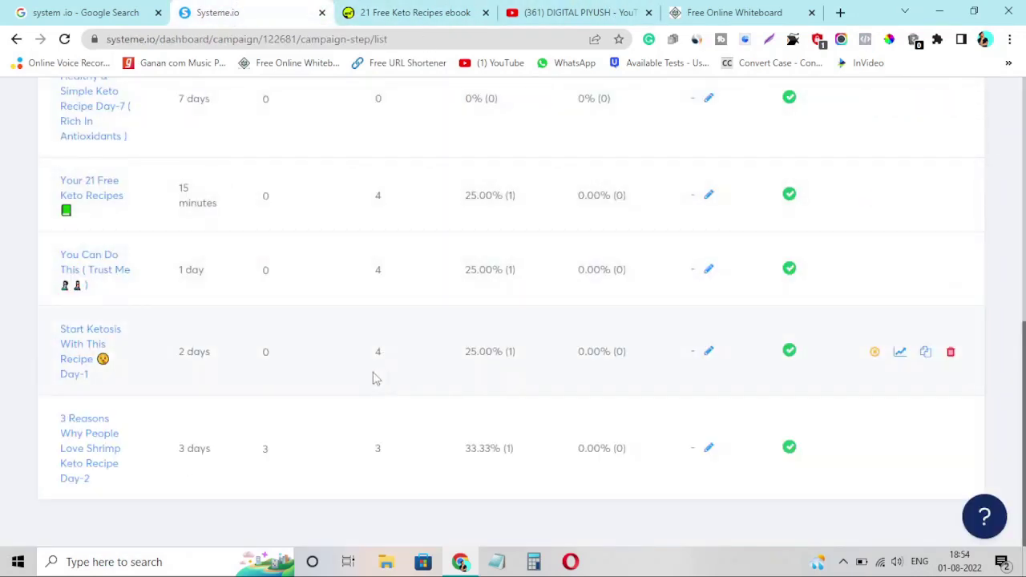
- Open the campaign email "Your 21 Free Keto Recipes" and read its body with the ebook download link
{"action": "scroll", "coordinate": [373, 376], "scroll_direction": "up", "scroll_amount": 2}
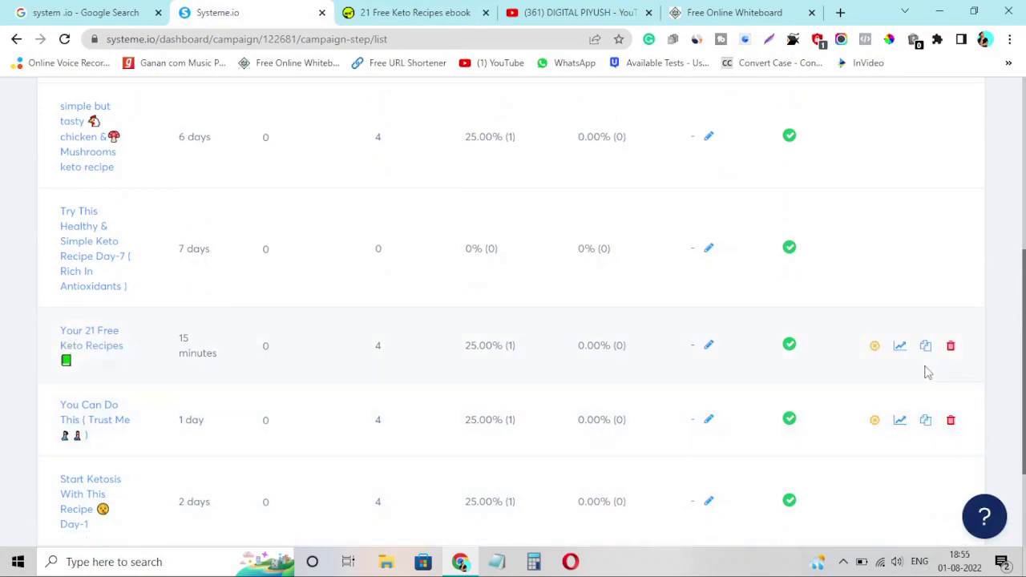
{"action": "left_click", "coordinate": [99, 352]}
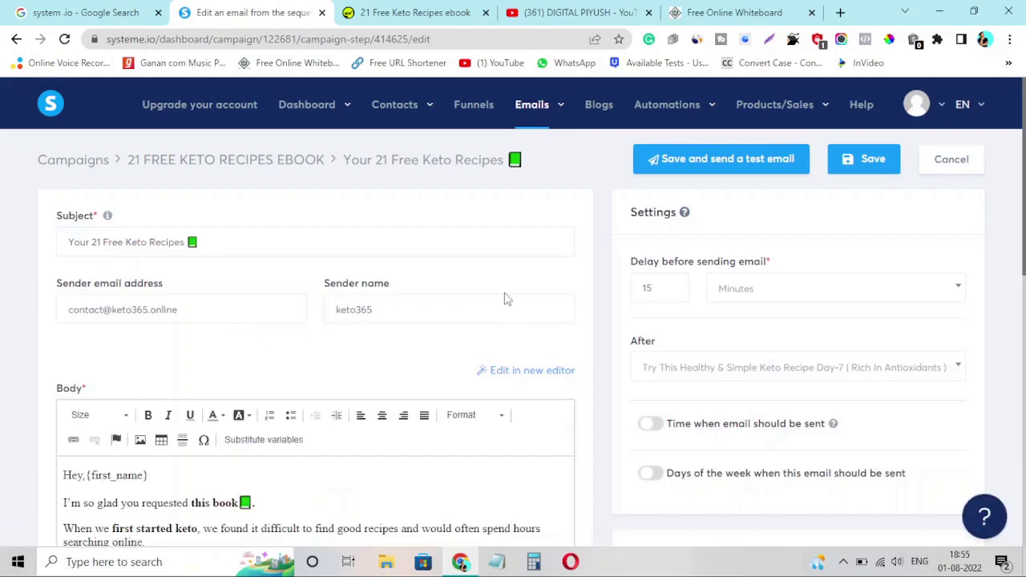
{"action": "scroll", "coordinate": [505, 298], "scroll_direction": "down", "scroll_amount": 1}
{"action": "scroll", "coordinate": [503, 300], "scroll_direction": "down", "scroll_amount": 1}
{"action": "scroll", "coordinate": [320, 320], "scroll_direction": "down", "scroll_amount": 1}
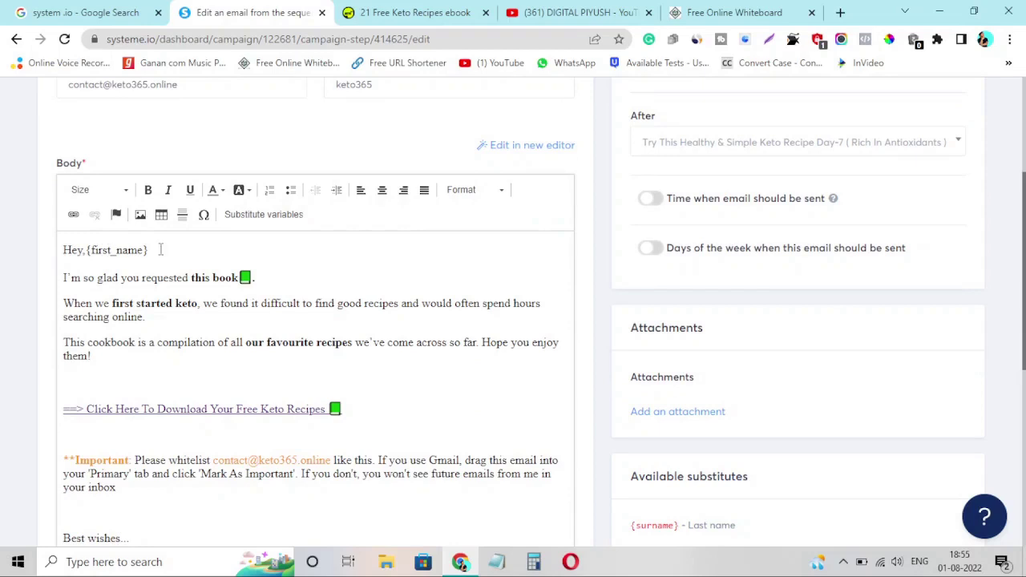
- Compare the ebook page's name and email form with the {first_name} greeting and download link in the campaign email
{"action": "left_click", "coordinate": [405, 12]}
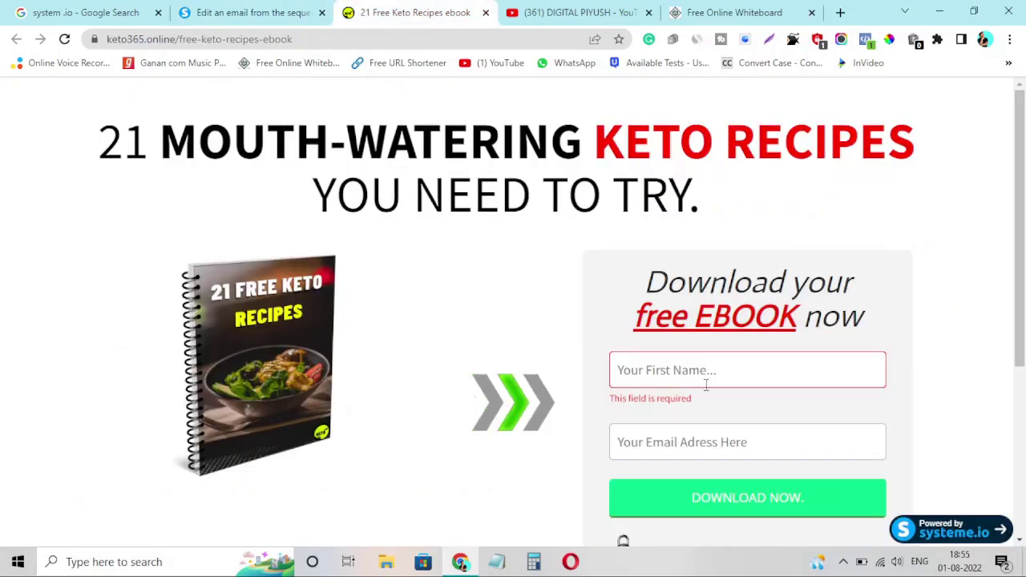
{"action": "left_click", "coordinate": [248, 12]}
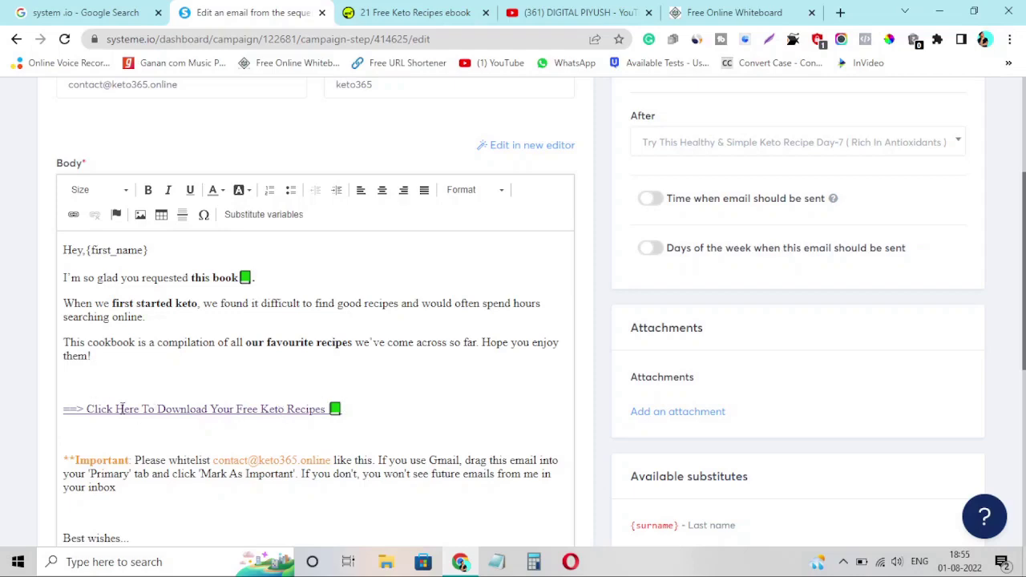
{"action": "scroll", "coordinate": [88, 404], "scroll_direction": "down", "scroll_amount": 2}
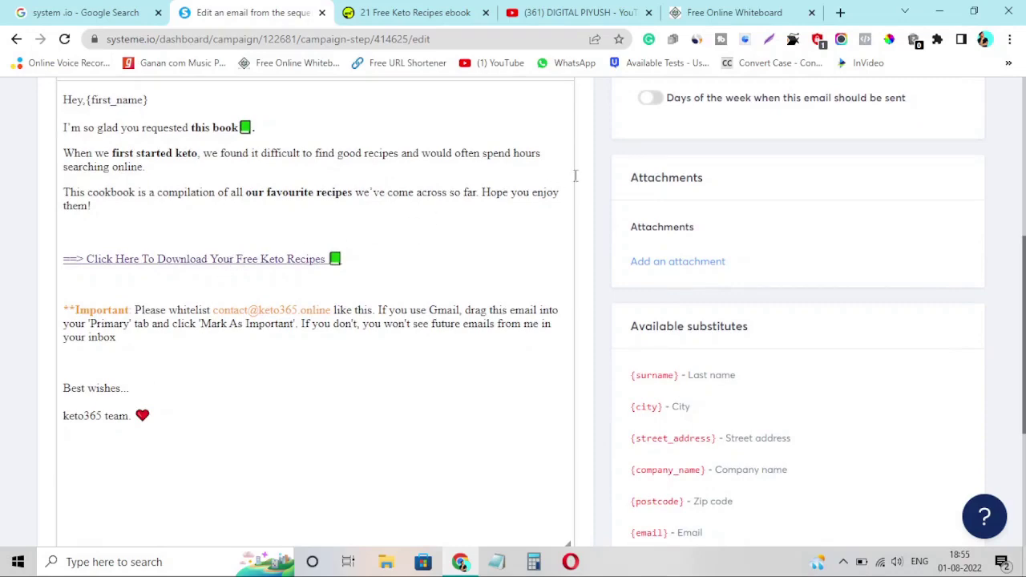
{"action": "scroll", "coordinate": [373, 435], "scroll_direction": "up", "scroll_amount": 4}
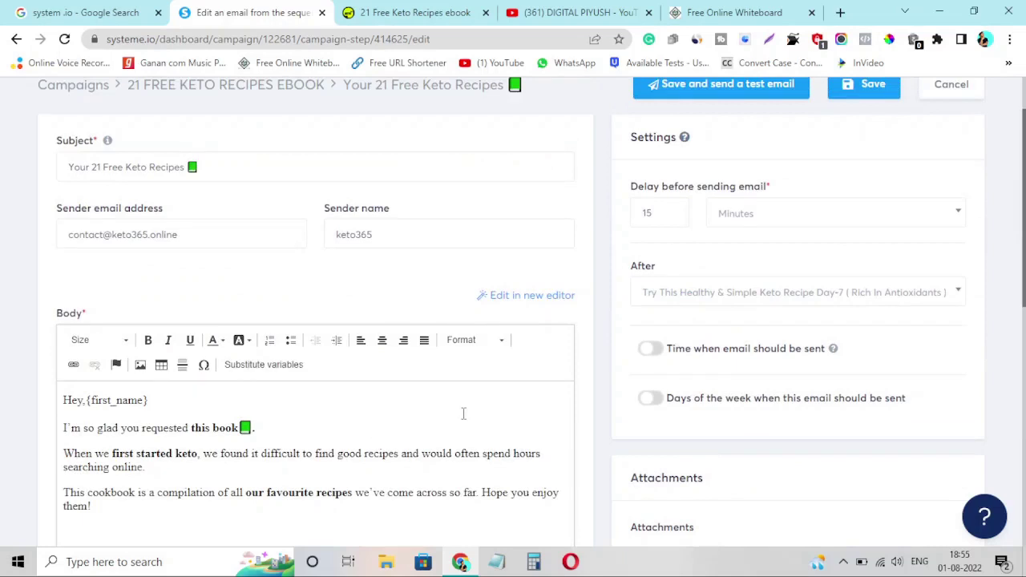
{"action": "scroll", "coordinate": [463, 413], "scroll_direction": "up", "scroll_amount": 1}
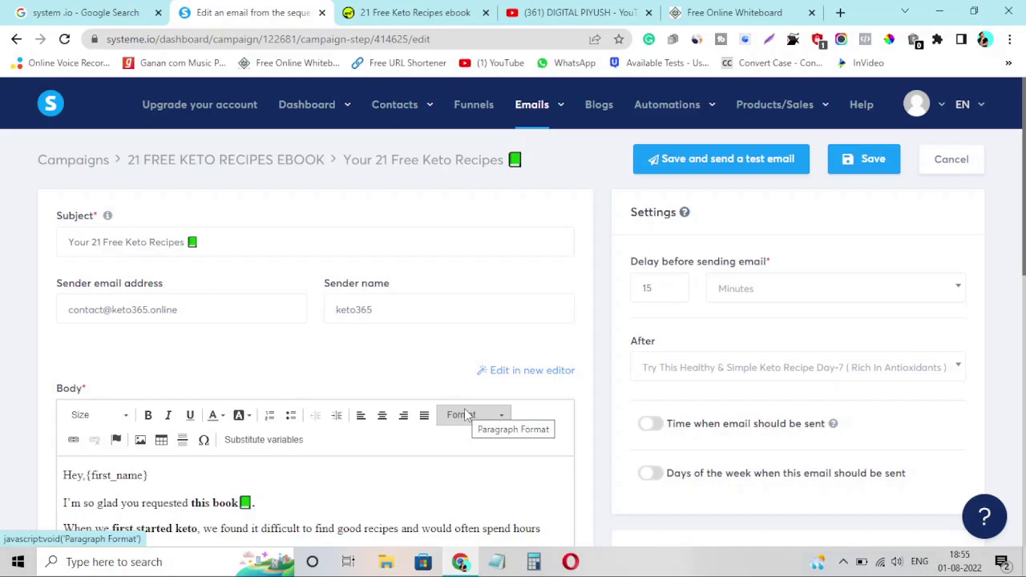
- Return to the campaign's email list and look through the form for adding an email and its visual editor templates
{"action": "left_click", "coordinate": [16, 38]}
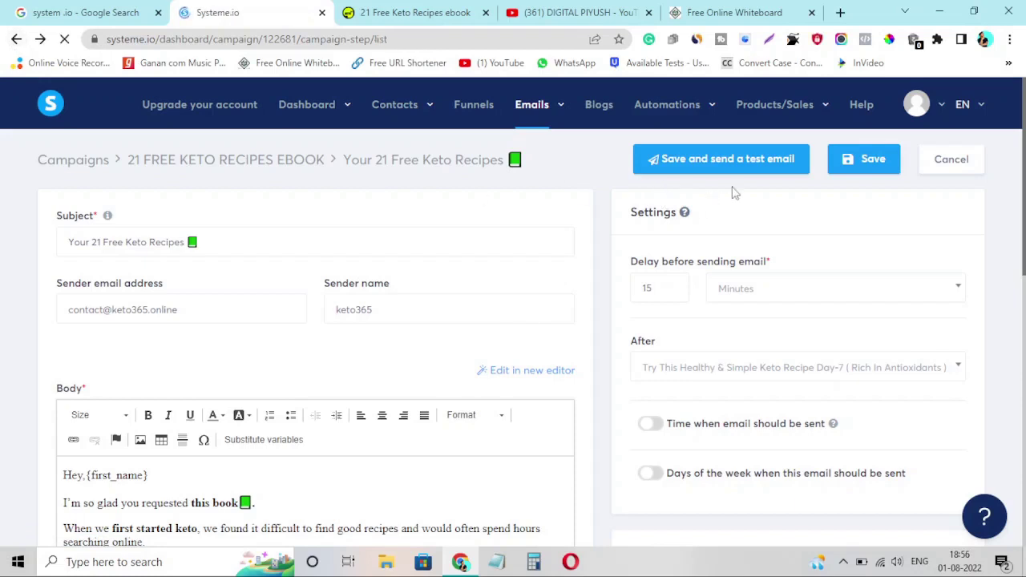
{"action": "scroll", "coordinate": [762, 300], "scroll_direction": "up", "scroll_amount": 4}
{"action": "scroll", "coordinate": [765, 299], "scroll_direction": "up", "scroll_amount": 1}
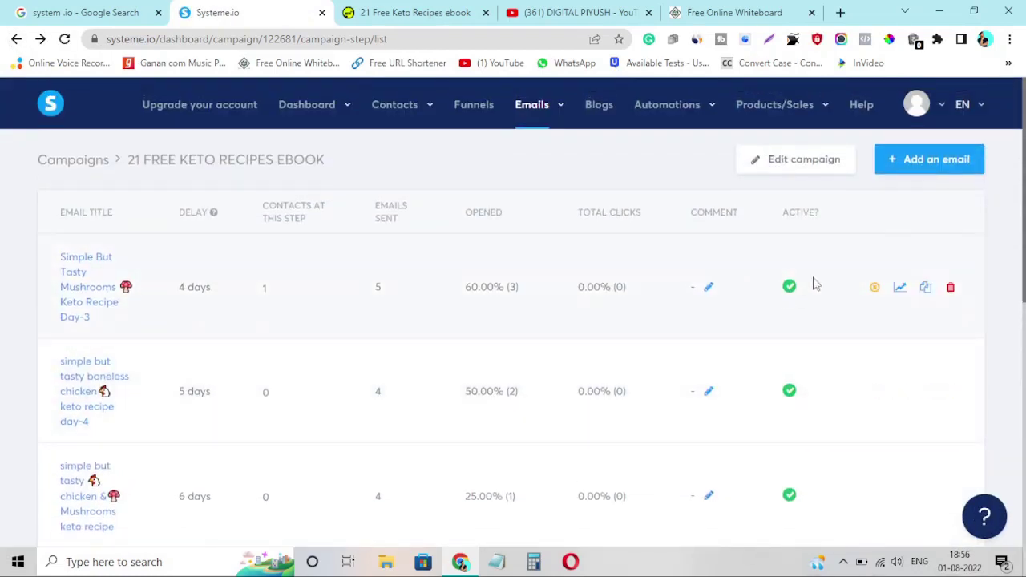
{"action": "left_click", "coordinate": [928, 165]}
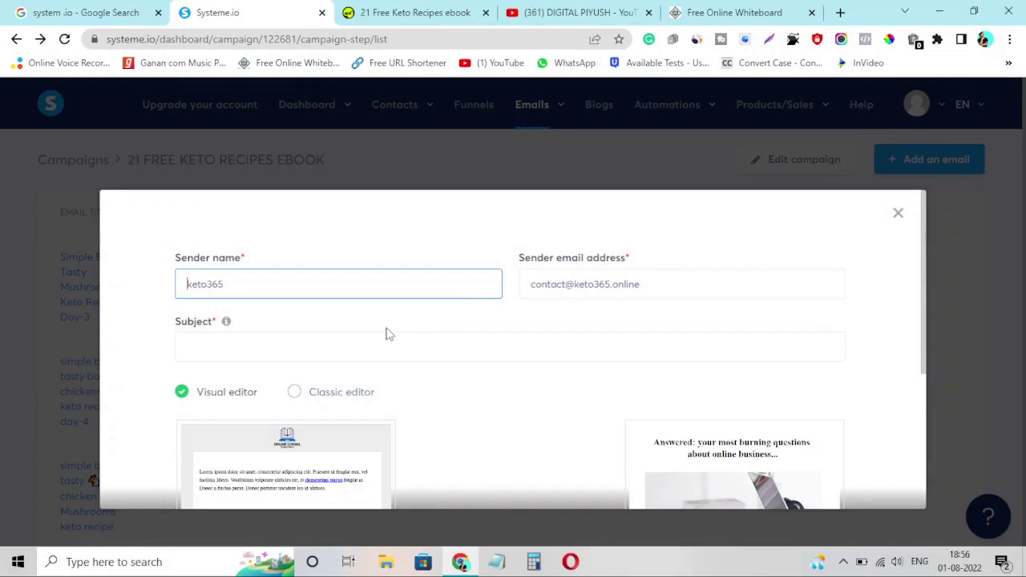
{"action": "scroll", "coordinate": [388, 334], "scroll_direction": "down", "scroll_amount": 2}
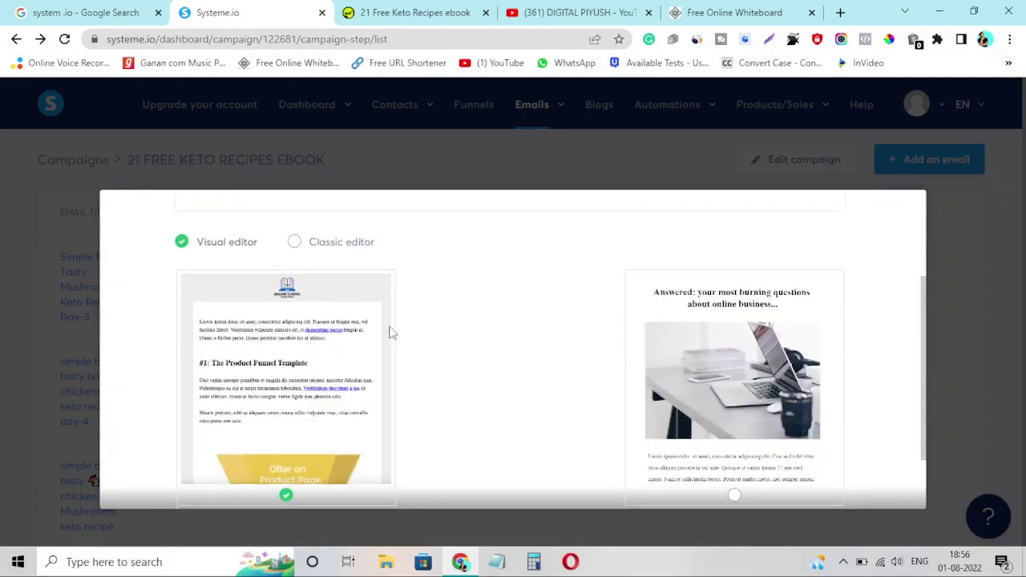
{"action": "scroll", "coordinate": [543, 387], "scroll_direction": "up", "scroll_amount": 2}
{"action": "scroll", "coordinate": [389, 380], "scroll_direction": "down", "scroll_amount": 3}
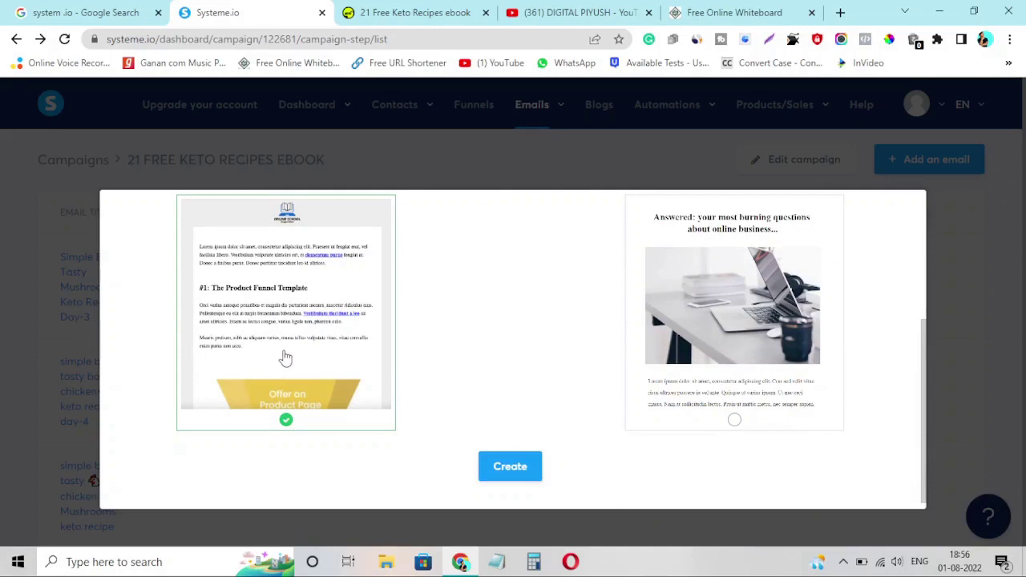
{"action": "scroll", "coordinate": [293, 355], "scroll_direction": "up", "scroll_amount": 3}
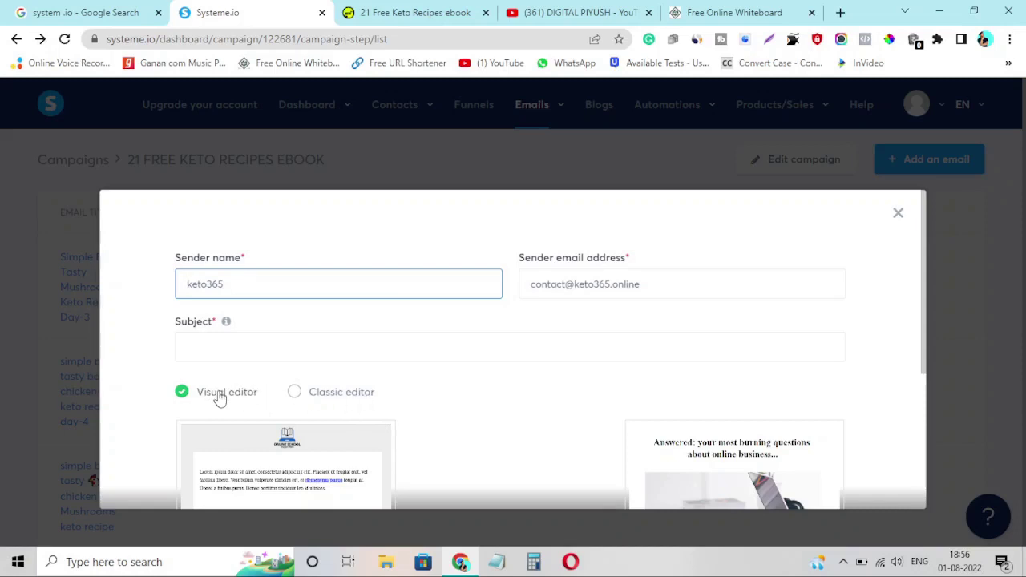
- Create a campaign email in the classic editor with the subject "test", keeping the existing sender details
{"action": "left_click", "coordinate": [294, 392]}
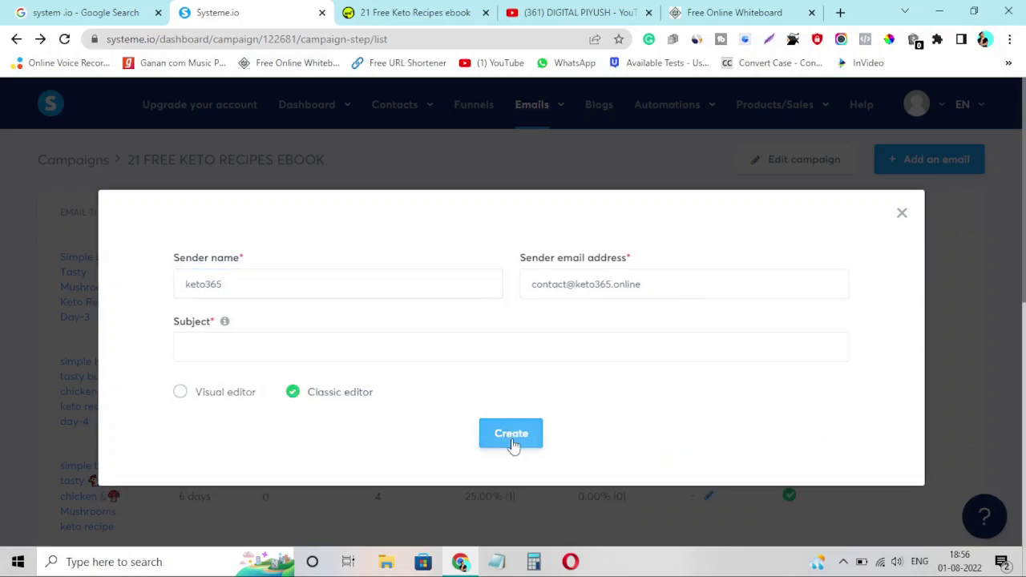
{"action": "left_click_drag", "start_coordinate": [657, 284], "coordinate": [513, 288]}
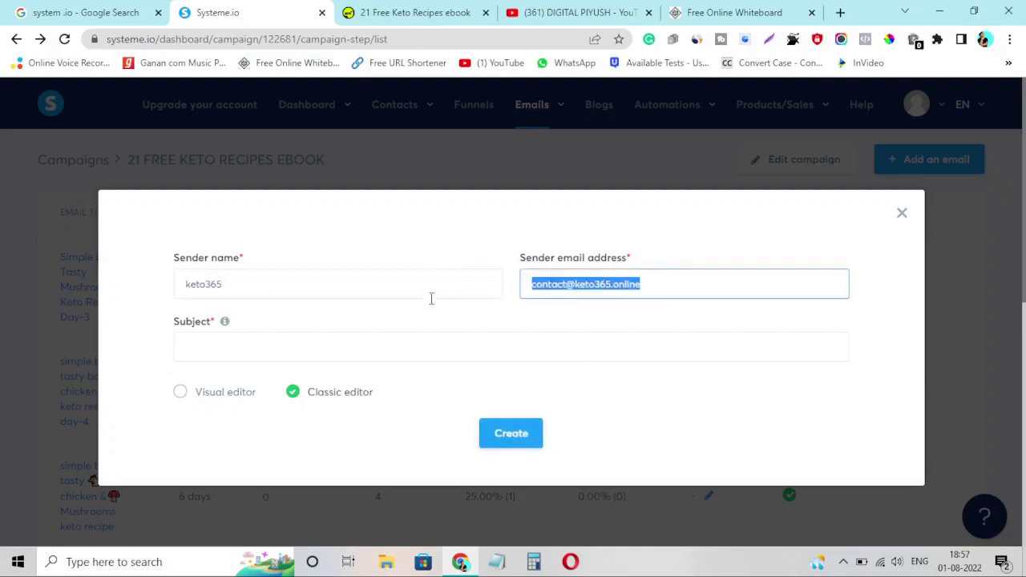
{"action": "left_click_drag", "start_coordinate": [291, 284], "coordinate": [169, 286]}
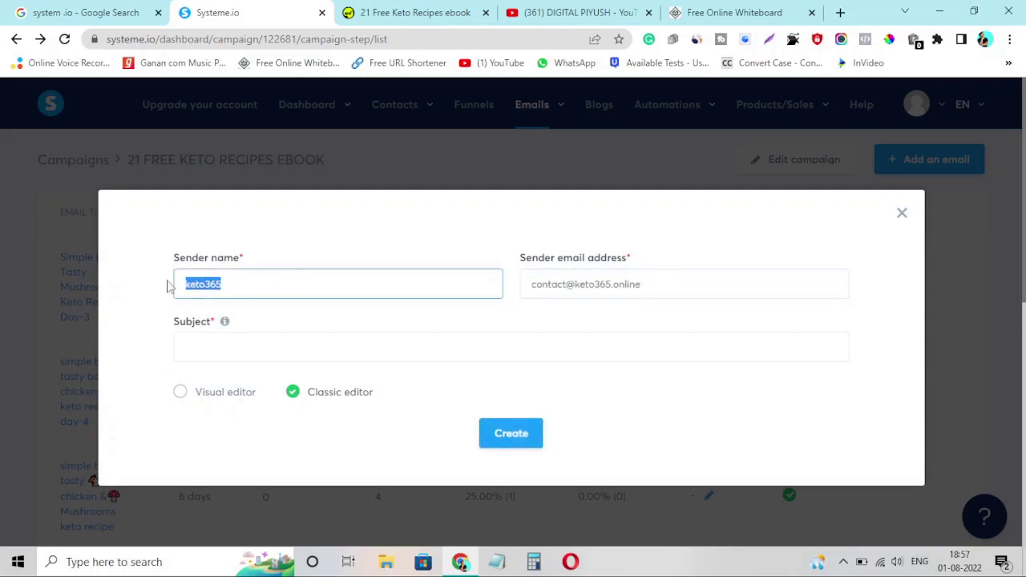
{"action": "left_click", "coordinate": [508, 437]}
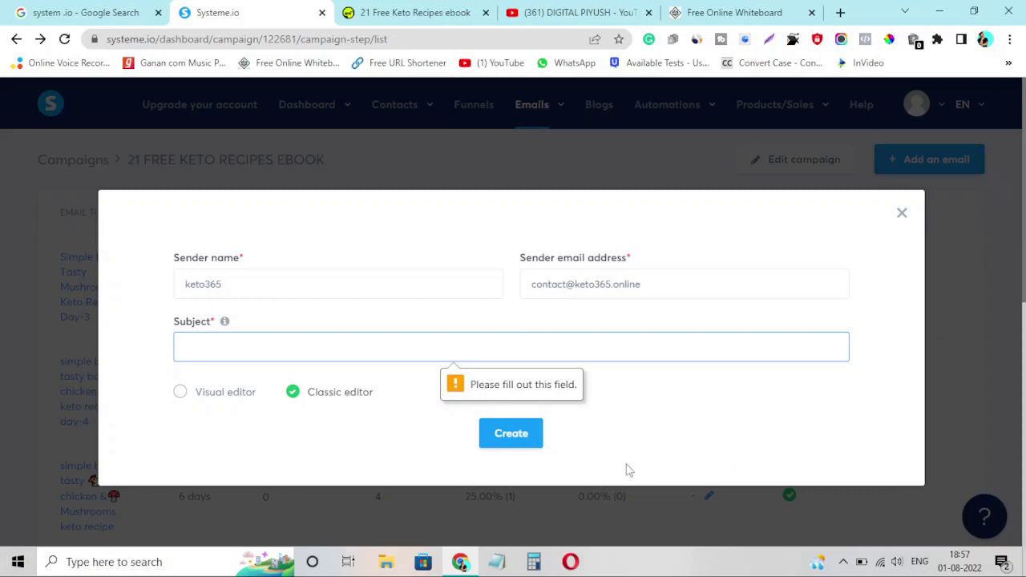
{"action": "left_click", "coordinate": [409, 349]}
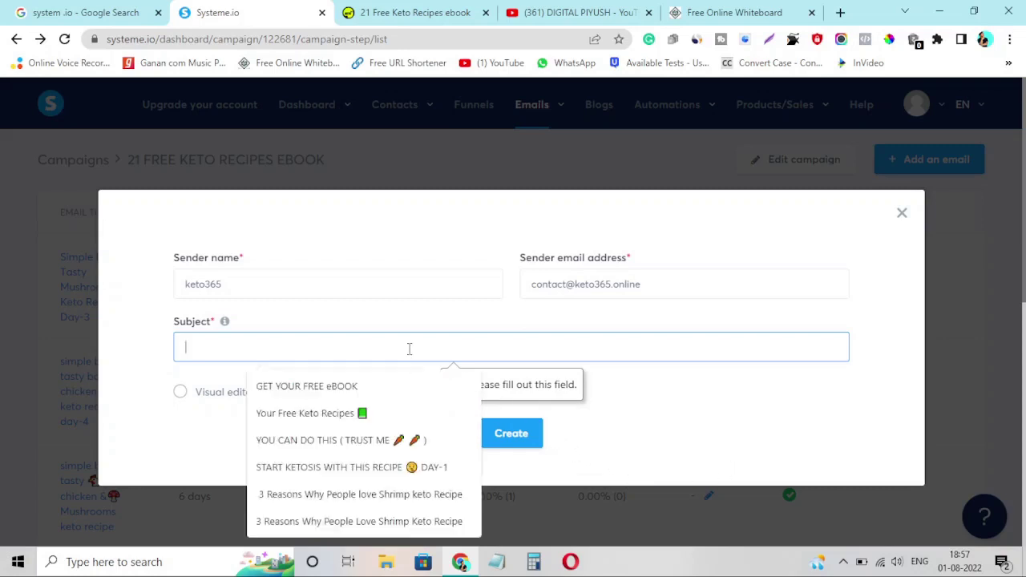
{"action": "type", "text": "test"}
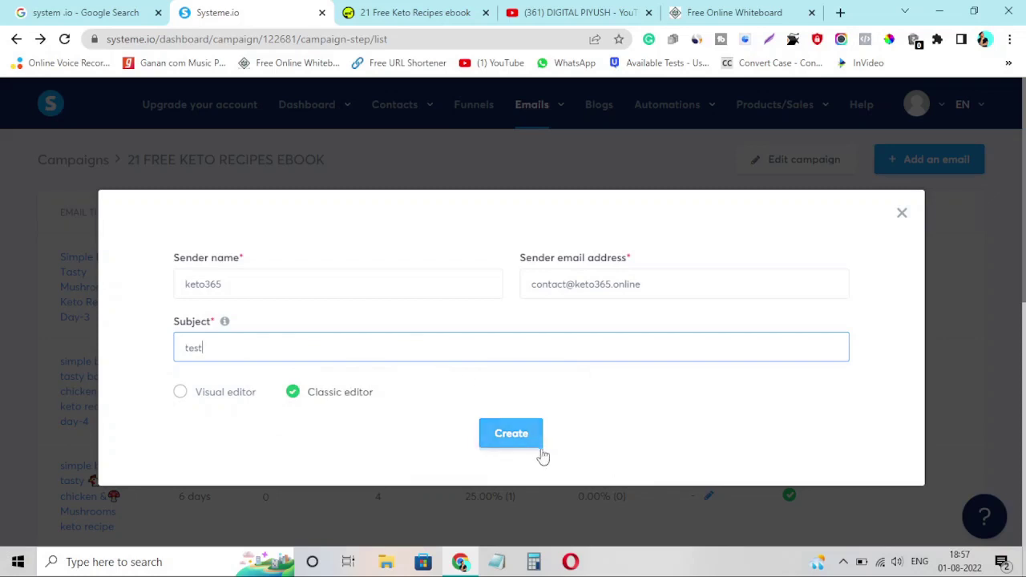
{"action": "left_click", "coordinate": [528, 442]}
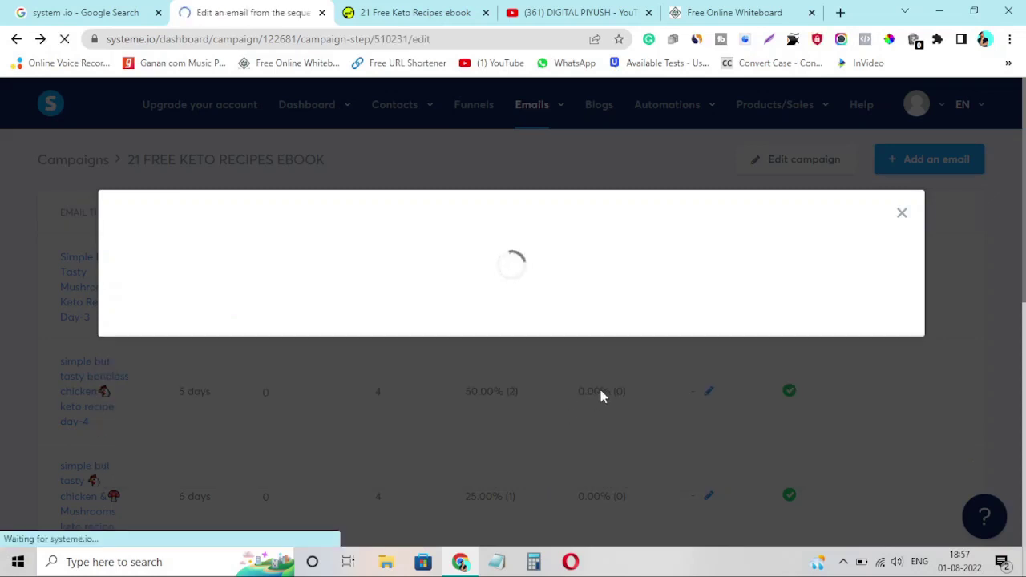
- Fill the test email's body with three placeholder lines: "xfgdhjk", "ihuhdihqofg" and "jbjd"
{"action": "scroll", "coordinate": [330, 341], "scroll_direction": "down", "scroll_amount": 4}
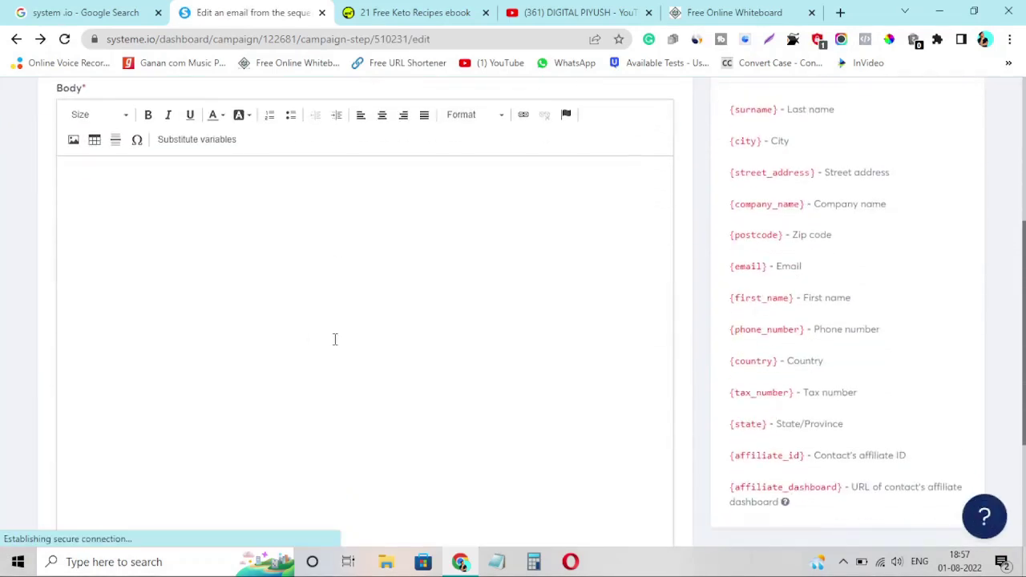
{"action": "left_click", "coordinate": [142, 211]}
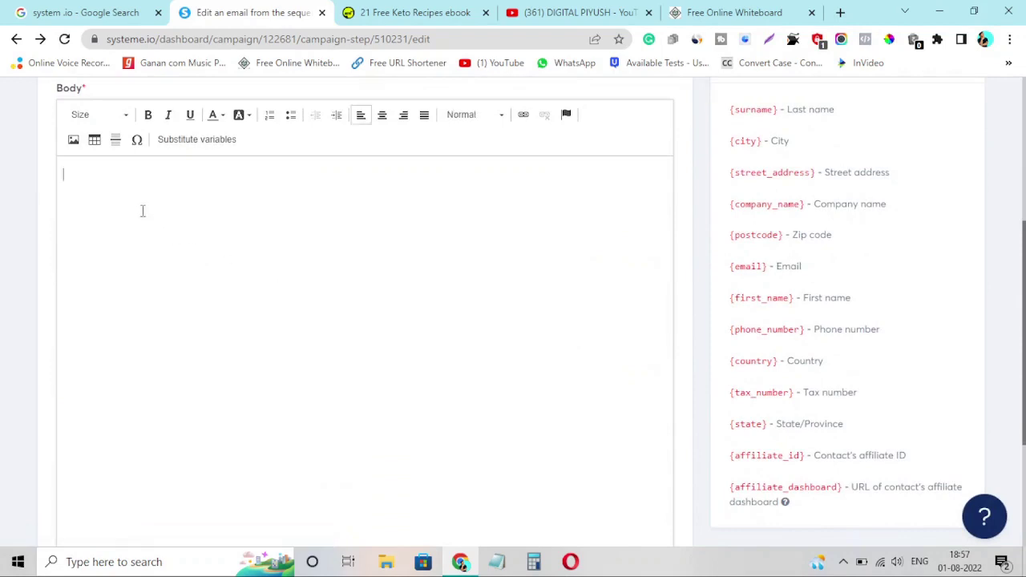
{"action": "type", "text": "xfgdhjk "}
{"action": "type", "text": "ihuhdihqofg "}
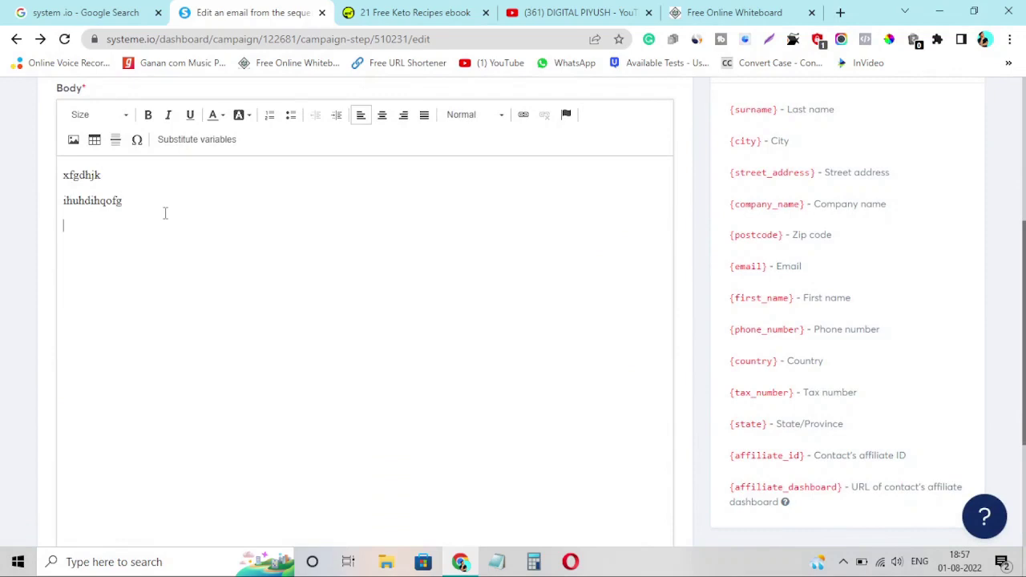
{"action": "type", "text": "jbjd"}
{"action": "scroll", "coordinate": [849, 288], "scroll_direction": "up", "scroll_amount": 4}
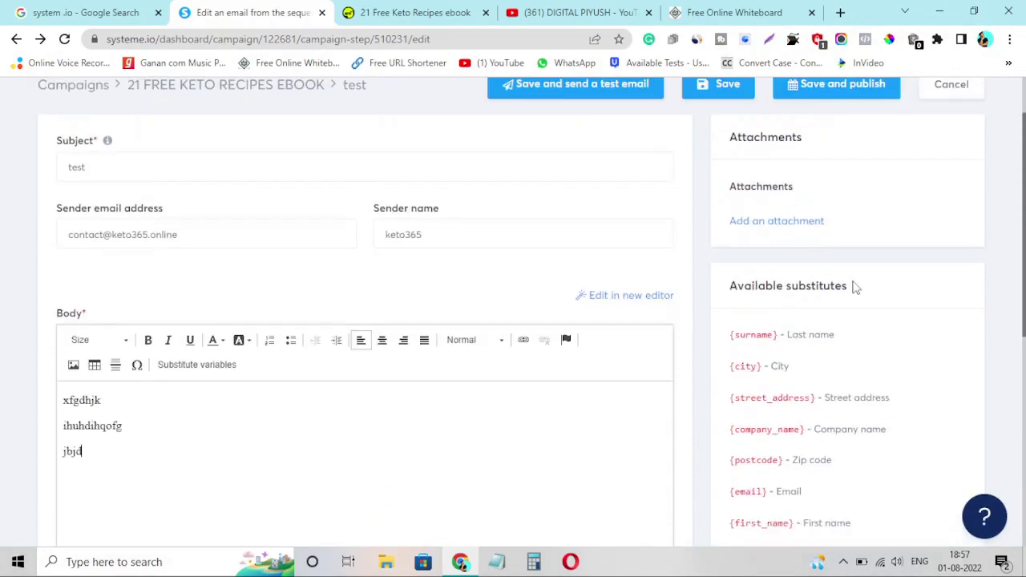
- Discard the test email without publishing it and go back to the campaign's email list
{"action": "left_click", "coordinate": [109, 472]}
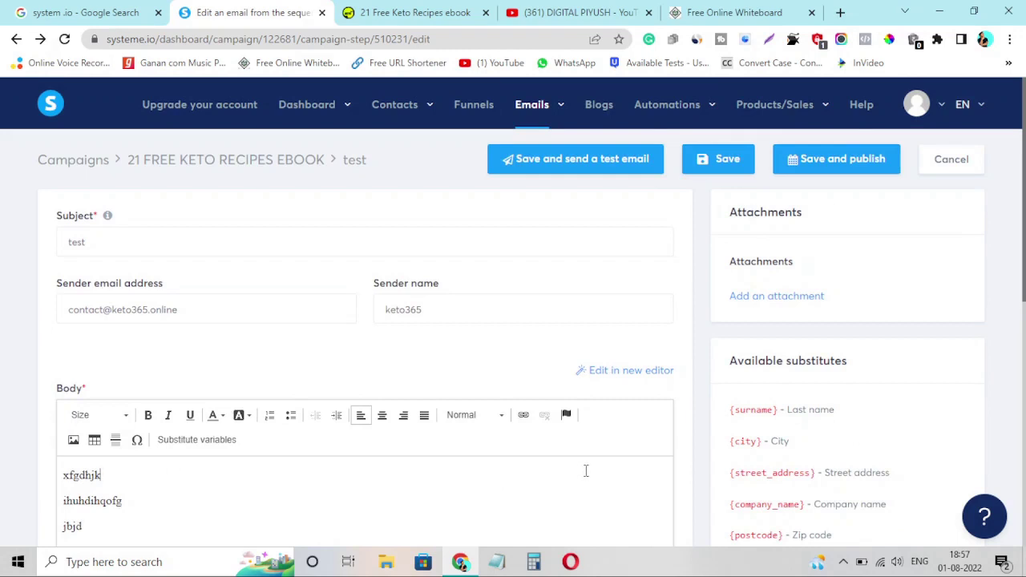
{"action": "left_click", "coordinate": [736, 169]}
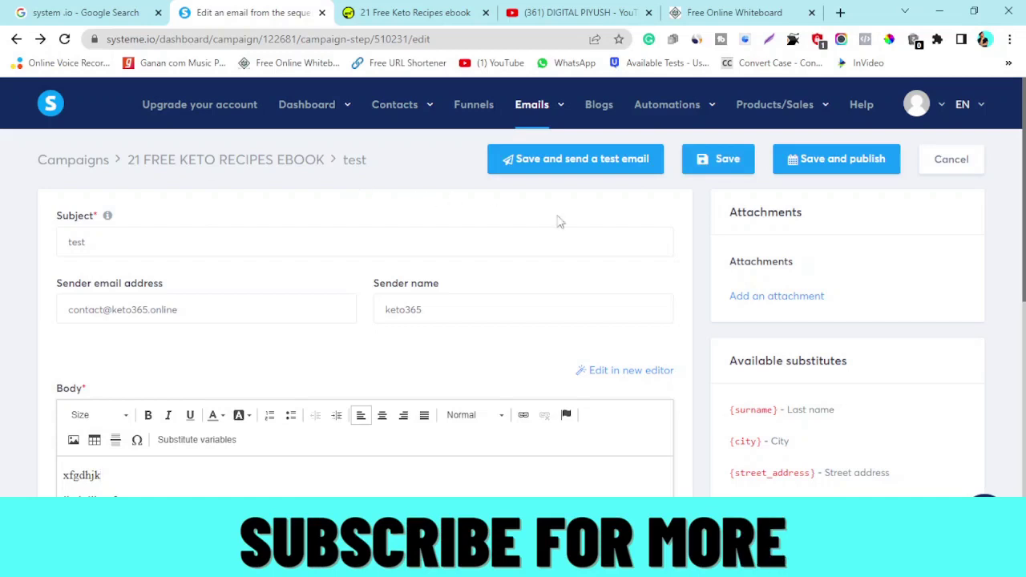
{"action": "left_click", "coordinate": [955, 164]}
- Open the automation workflow KETO WORKFLOW ( EBOOK ) in the workflow builder
{"action": "mouse_move", "coordinate": [641, 116]}
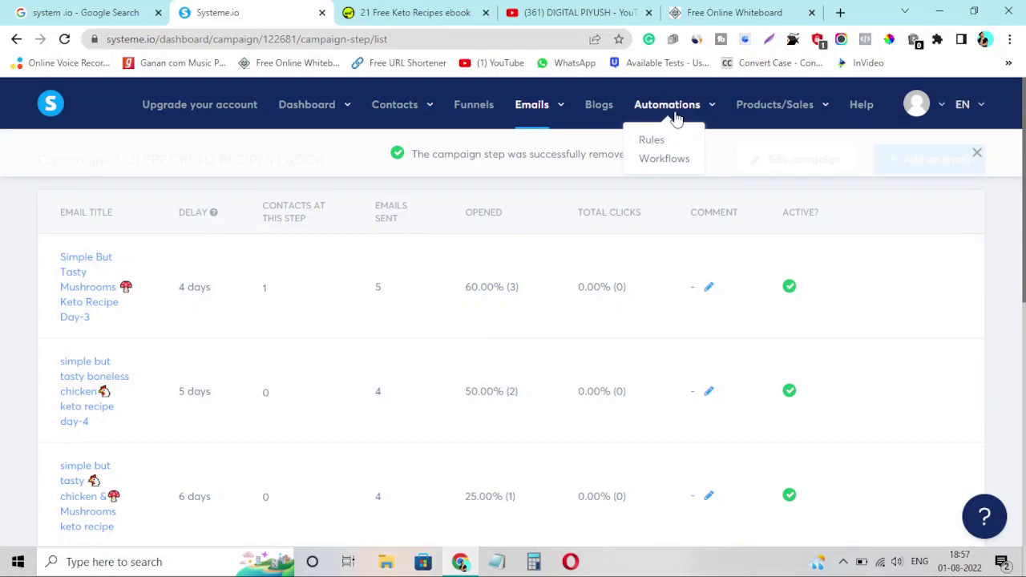
{"action": "left_click", "coordinate": [666, 160]}
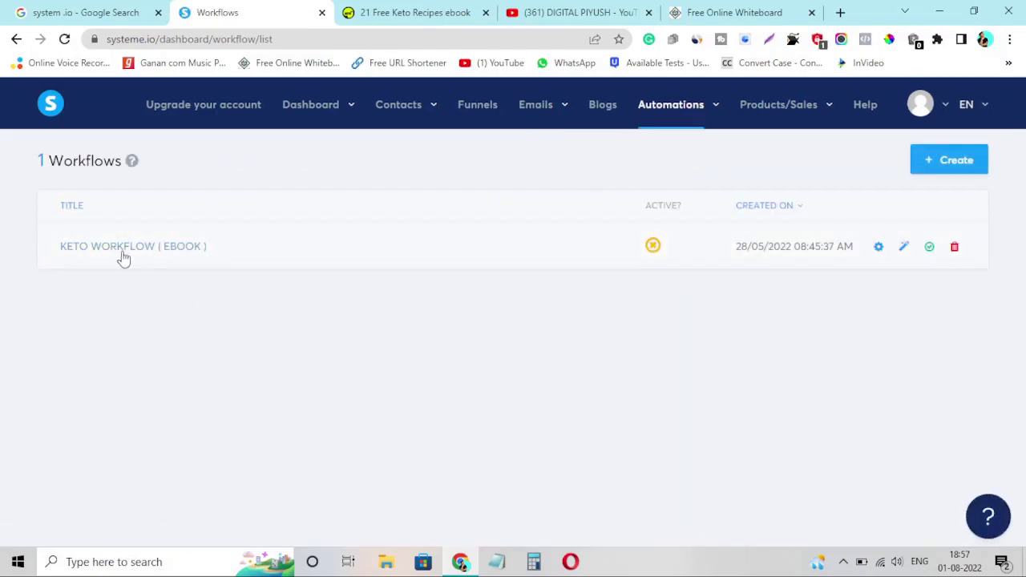
{"action": "left_click", "coordinate": [150, 248]}
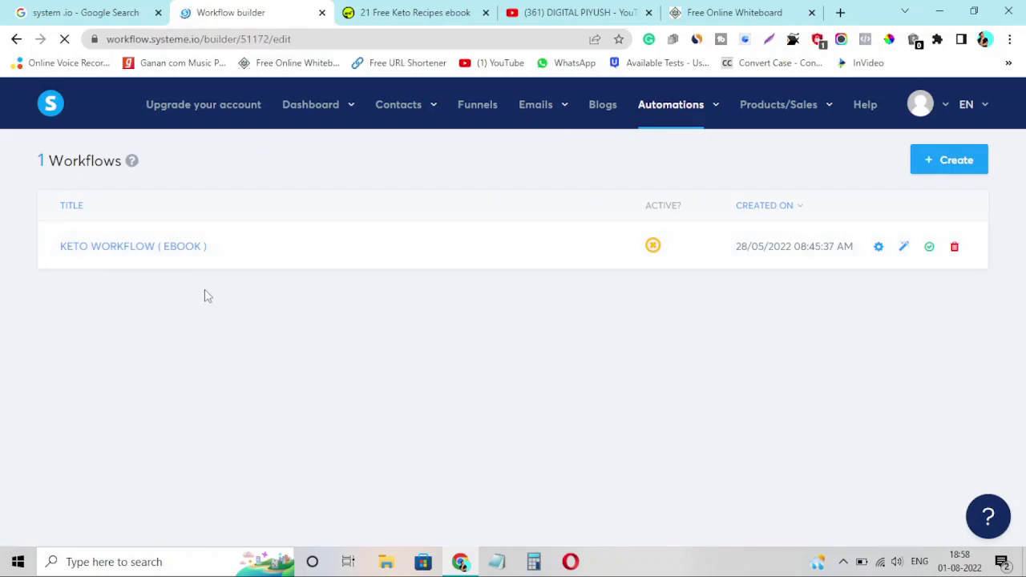
- Examine the workflow's form trigger, waiting times and email sequence, comparing them with the ebook page's sign-up form
{"action": "key", "text": "ctrl+Tab"}
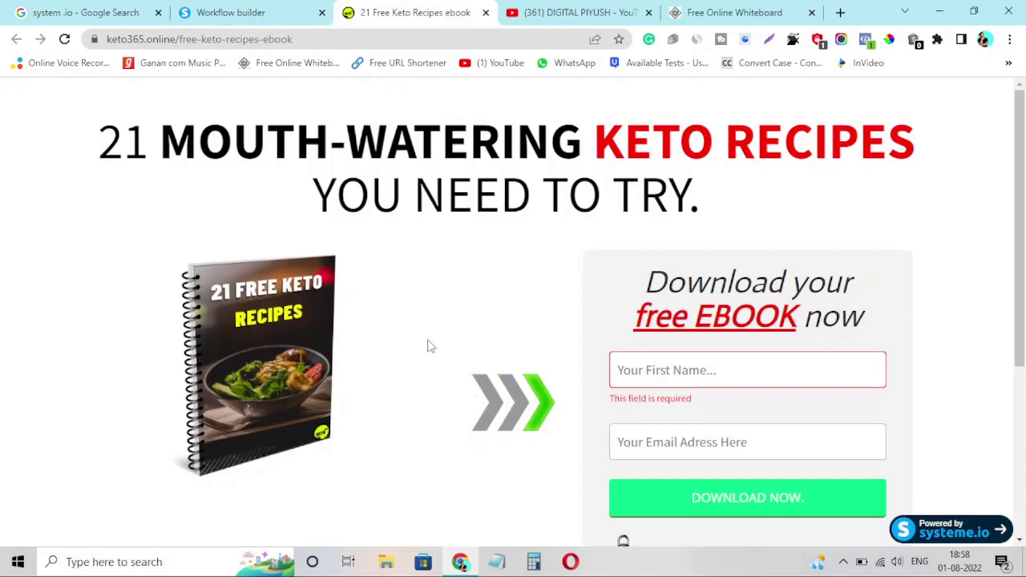
{"action": "left_click", "coordinate": [245, 10]}
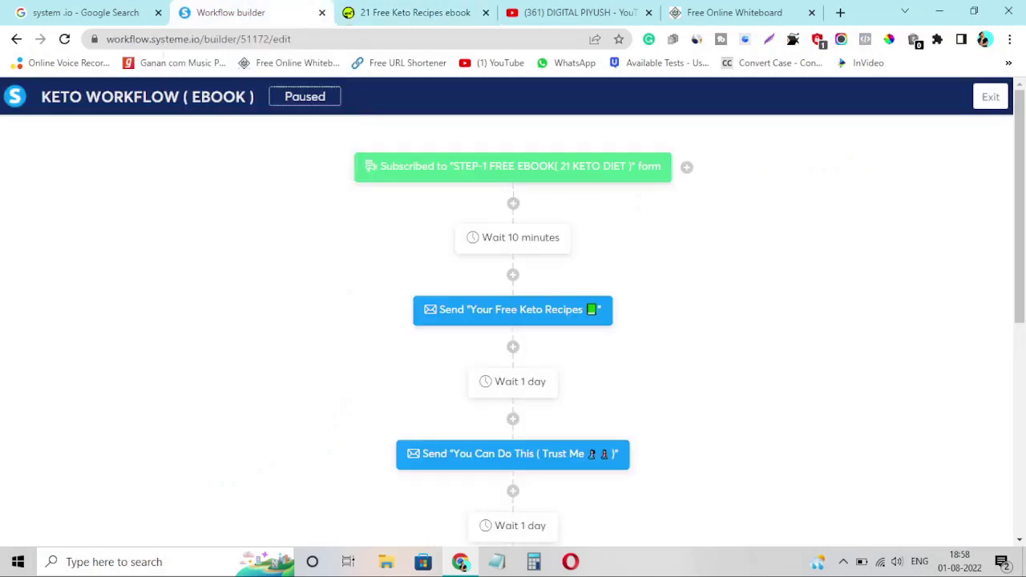
{"action": "mouse_move", "coordinate": [497, 251]}
{"action": "mouse_move", "coordinate": [607, 304]}
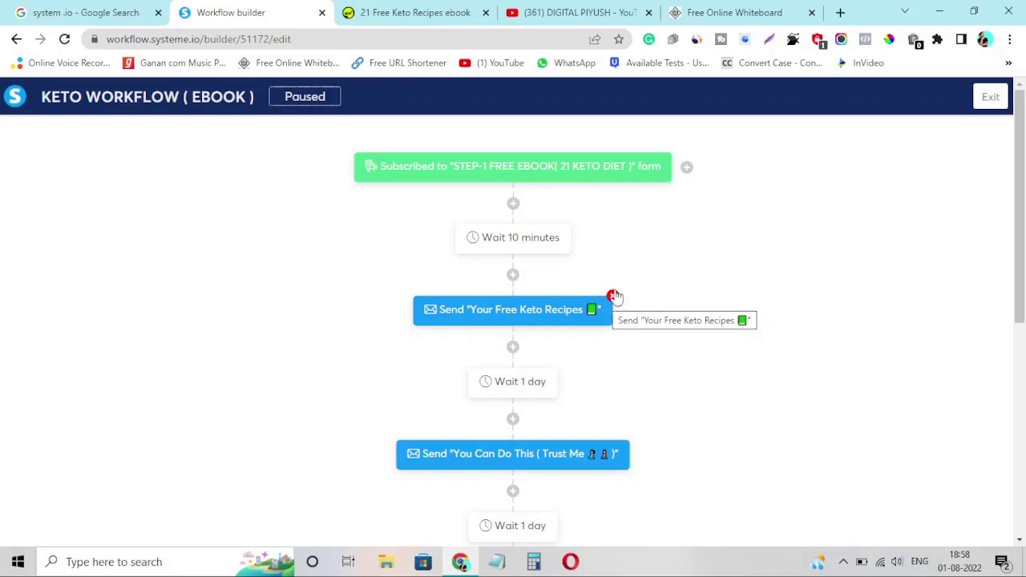
{"action": "scroll", "coordinate": [634, 275], "scroll_direction": "down", "scroll_amount": 5}
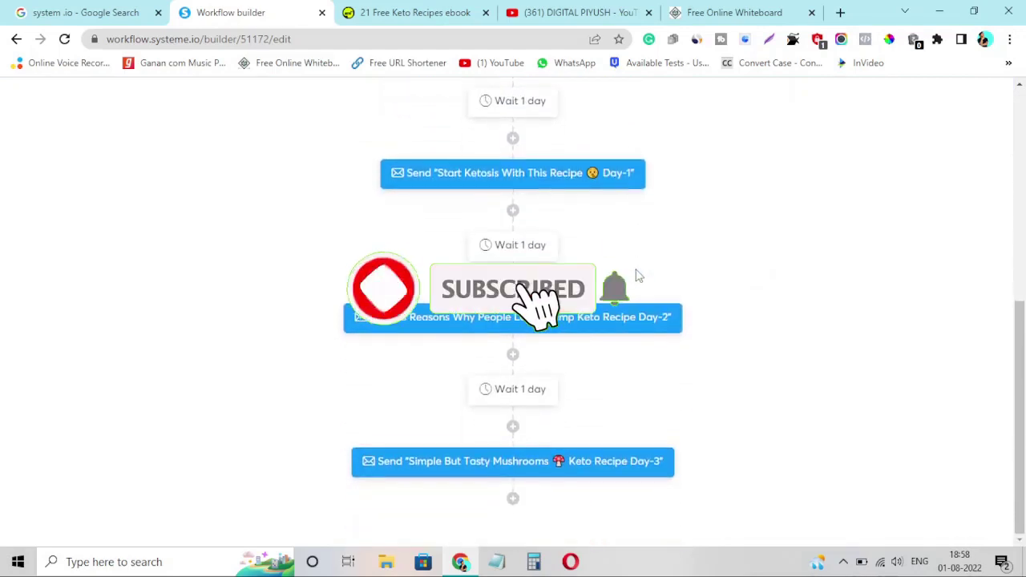
{"action": "scroll", "coordinate": [633, 275], "scroll_direction": "up", "scroll_amount": 6}
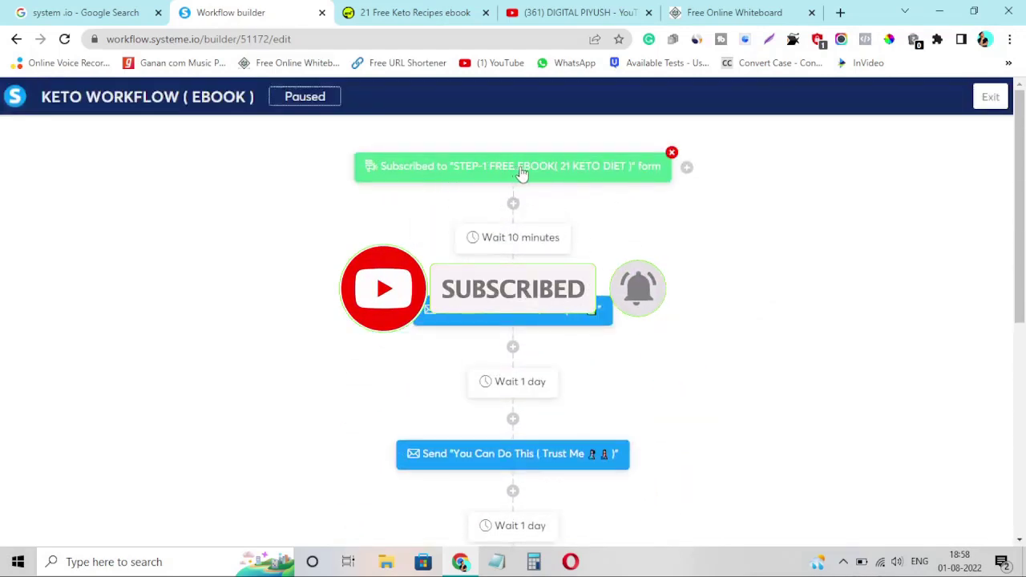
{"action": "key", "text": "ctrl+Tab"}
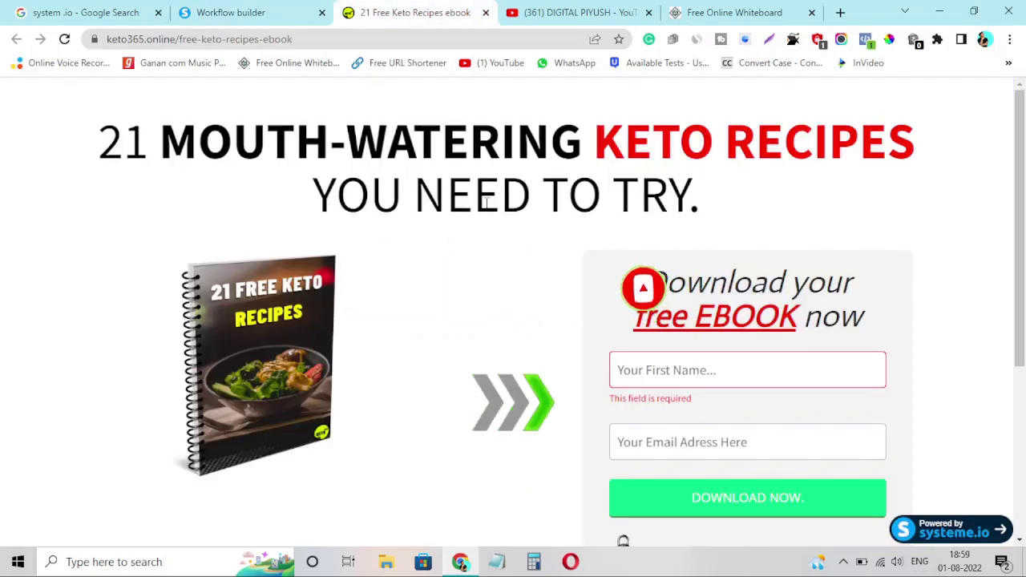
{"action": "left_click", "coordinate": [274, 13]}
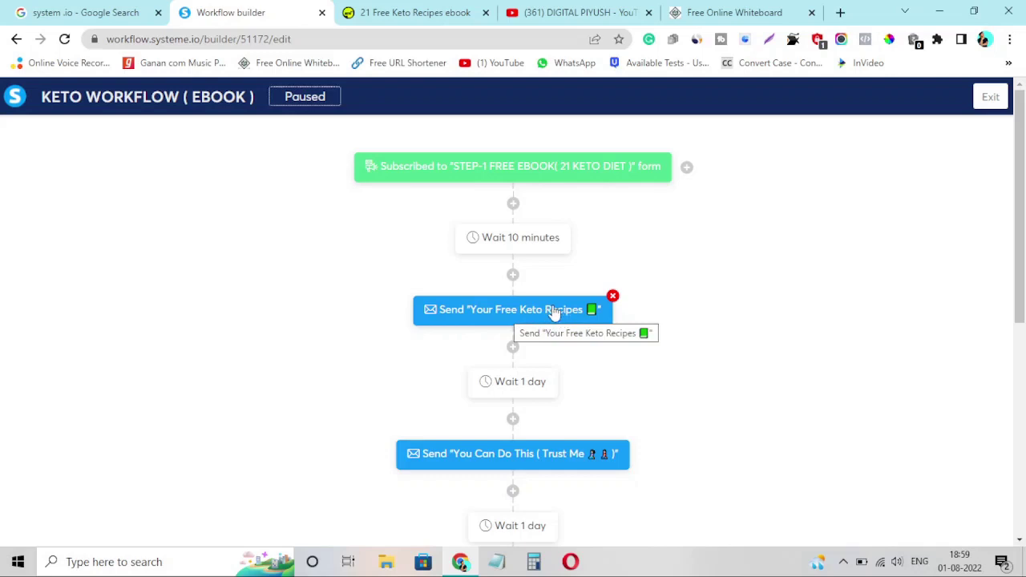
{"action": "scroll", "coordinate": [555, 312], "scroll_direction": "down", "scroll_amount": 1}
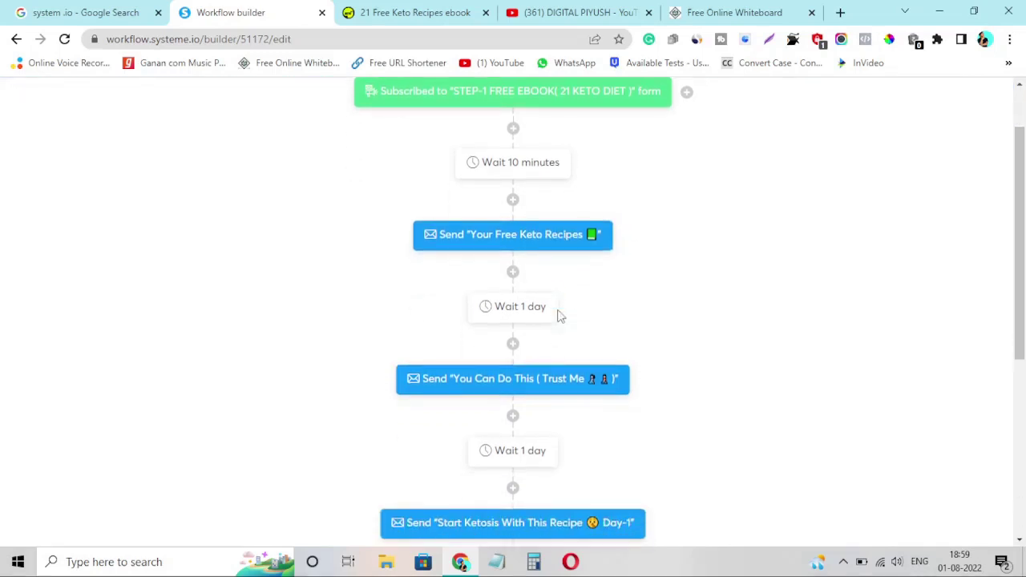
- Review the workflow's remaining waits and emails, and view the step types that can be added after the Day-3 mushroom recipe email
{"action": "scroll", "coordinate": [535, 387], "scroll_direction": "down", "scroll_amount": 1}
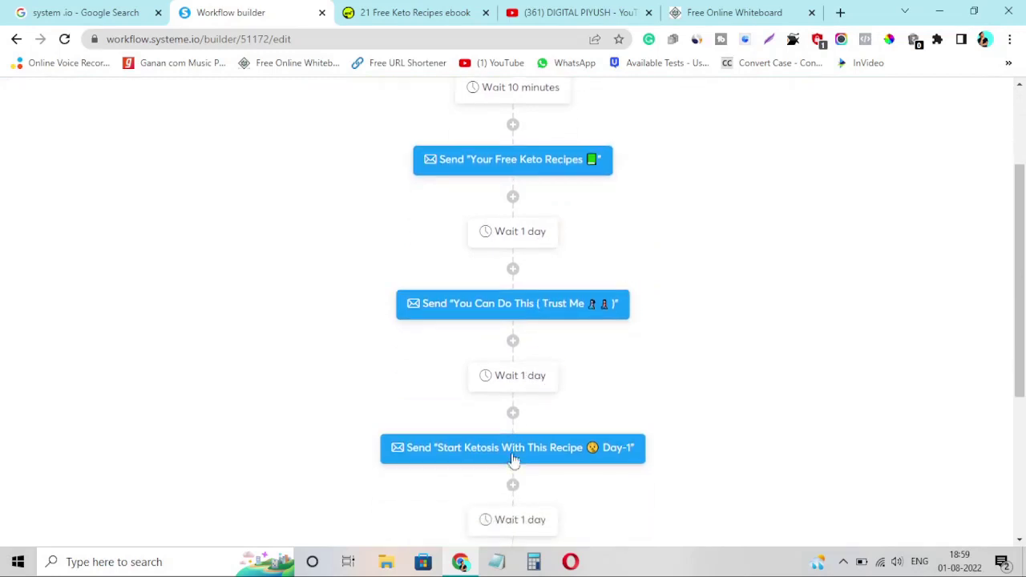
{"action": "scroll", "coordinate": [518, 449], "scroll_direction": "down", "scroll_amount": 2}
{"action": "scroll", "coordinate": [515, 440], "scroll_direction": "down", "scroll_amount": 2}
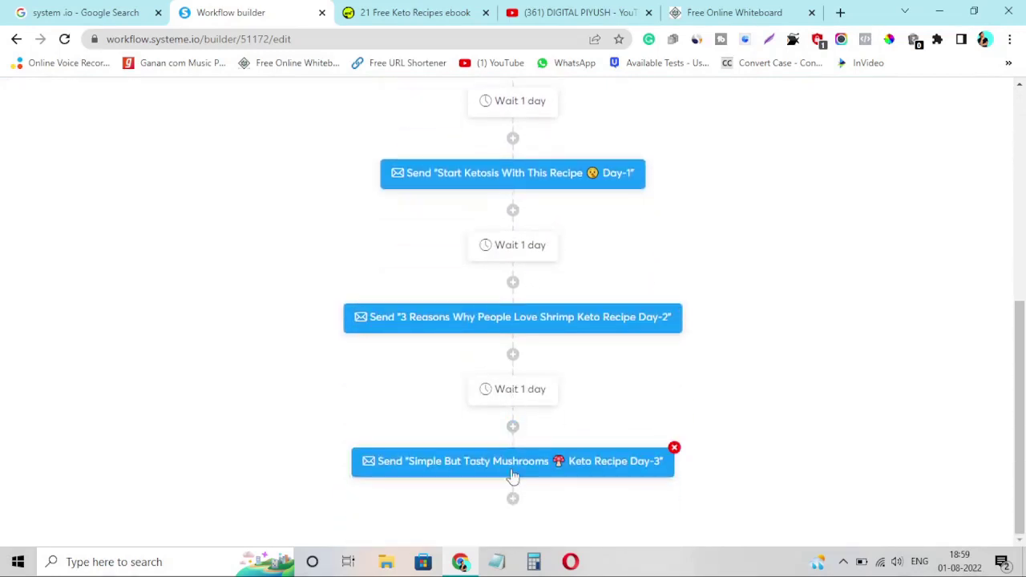
{"action": "left_click", "coordinate": [513, 498]}
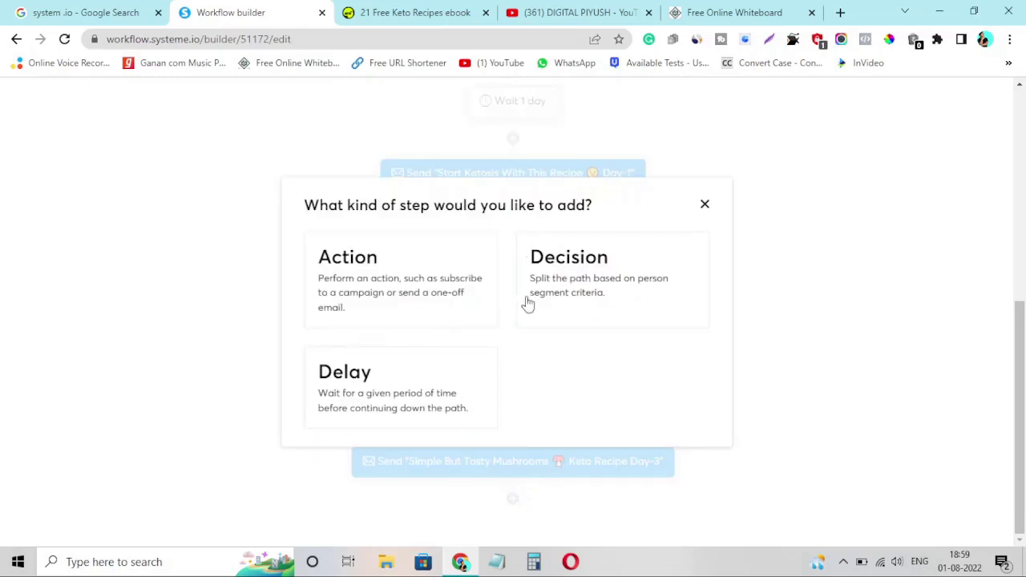
{"action": "left_click", "coordinate": [704, 207]}
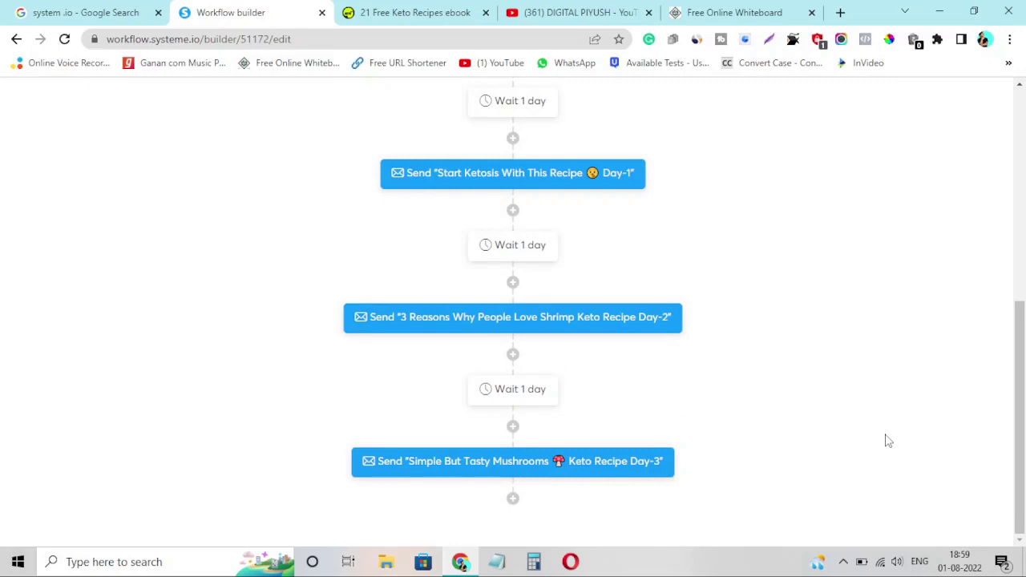
- Leave the workflow builder and return to the list of workflows
{"action": "scroll", "coordinate": [890, 435], "scroll_direction": "up", "scroll_amount": 5}
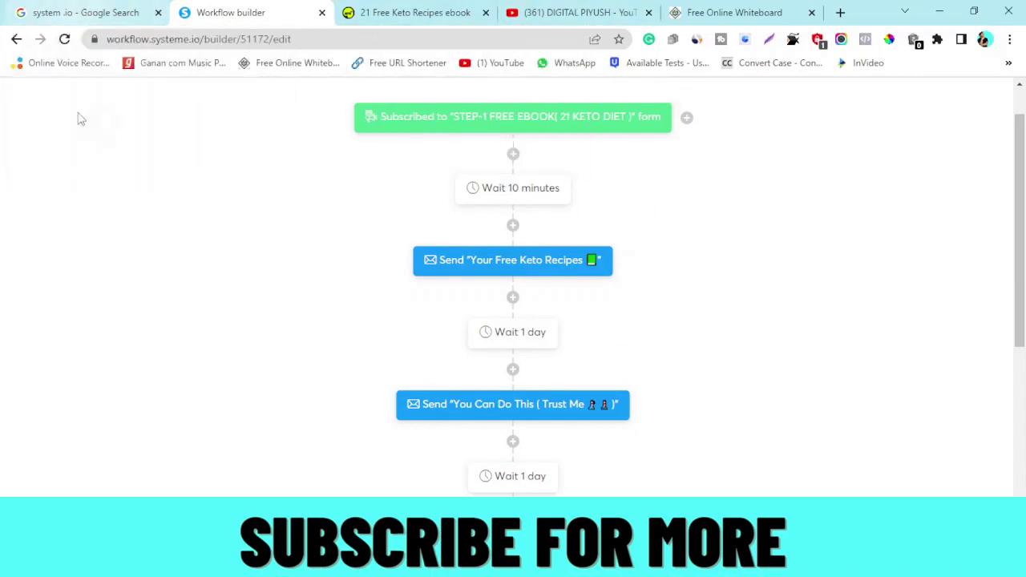
{"action": "scroll", "coordinate": [828, 246], "scroll_direction": "up", "scroll_amount": 1}
{"action": "left_click", "coordinate": [991, 100]}
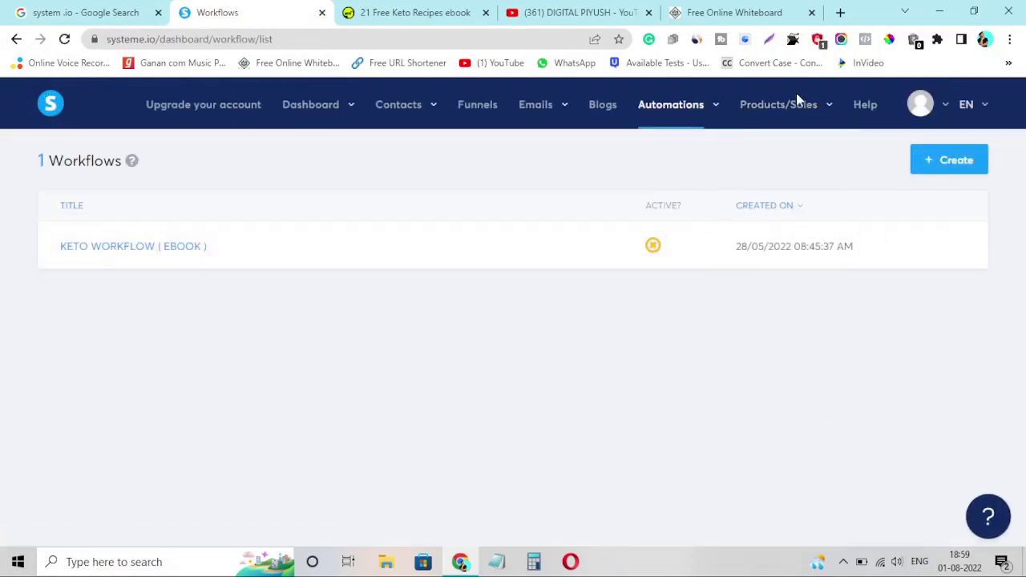
- Go to the account's courses and open the form for creating a new course
{"action": "mouse_move", "coordinate": [798, 112]}
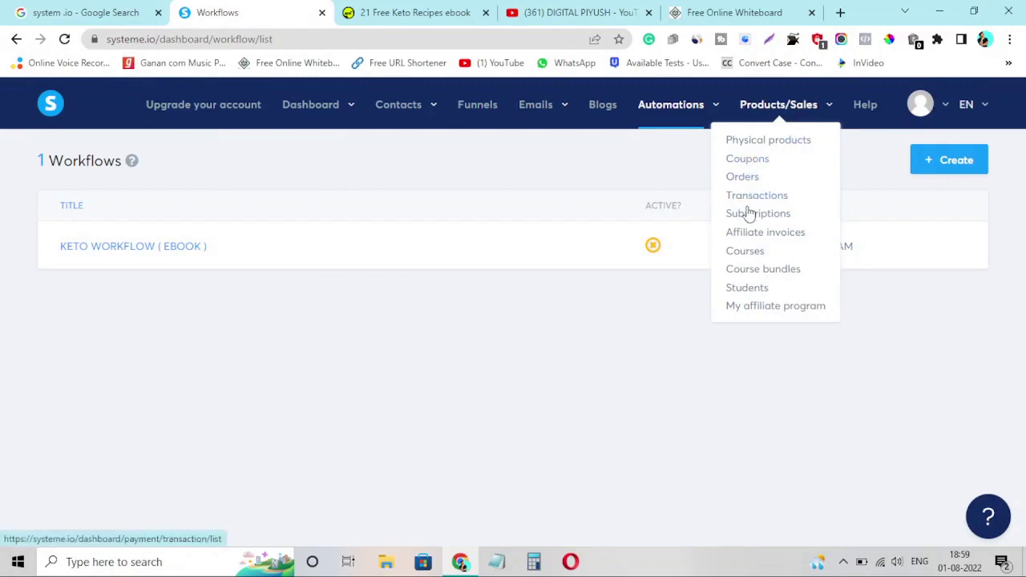
{"action": "left_click", "coordinate": [745, 251]}
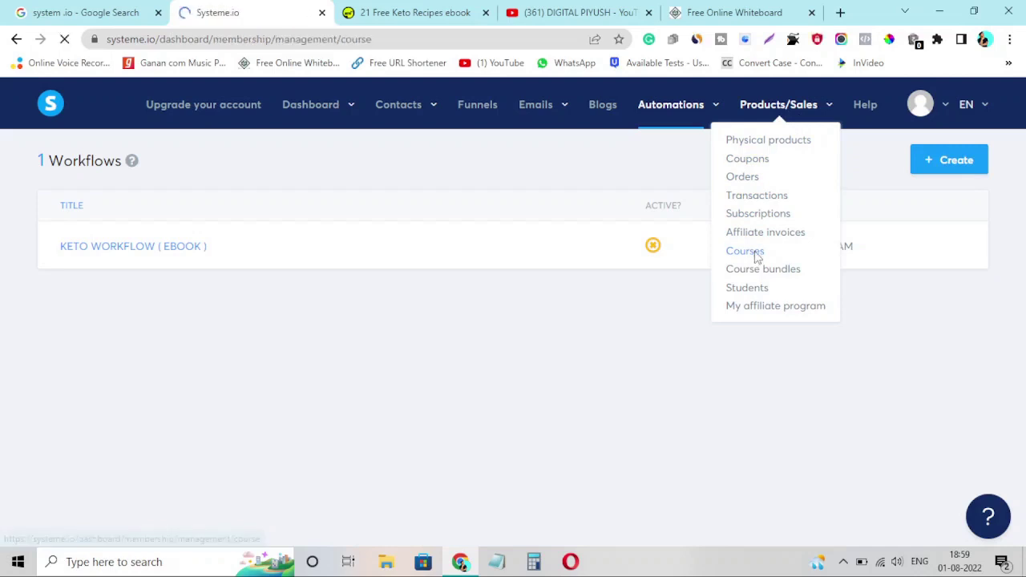
{"action": "scroll", "coordinate": [637, 454], "scroll_direction": "down", "scroll_amount": 2}
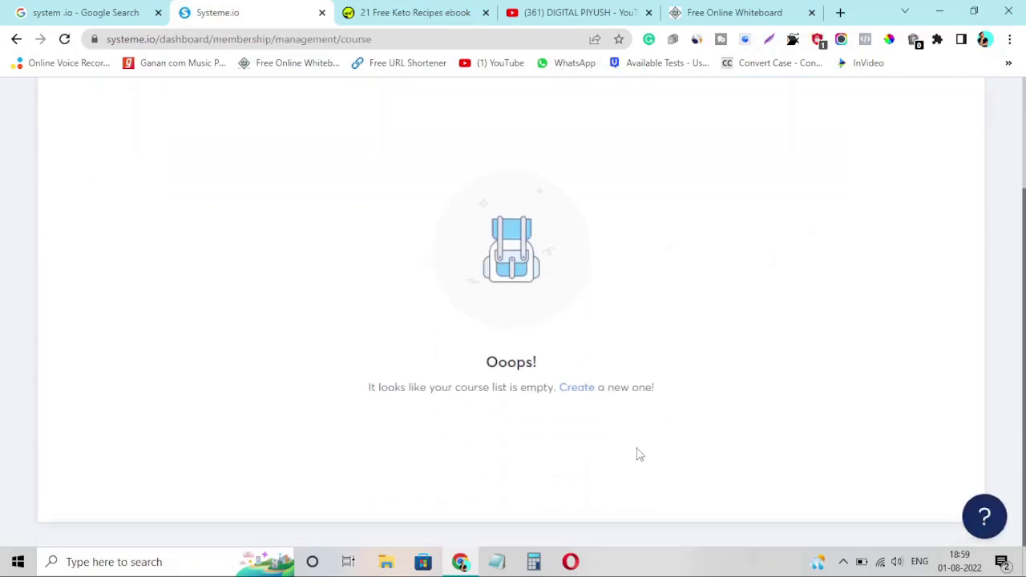
{"action": "left_click", "coordinate": [589, 396]}
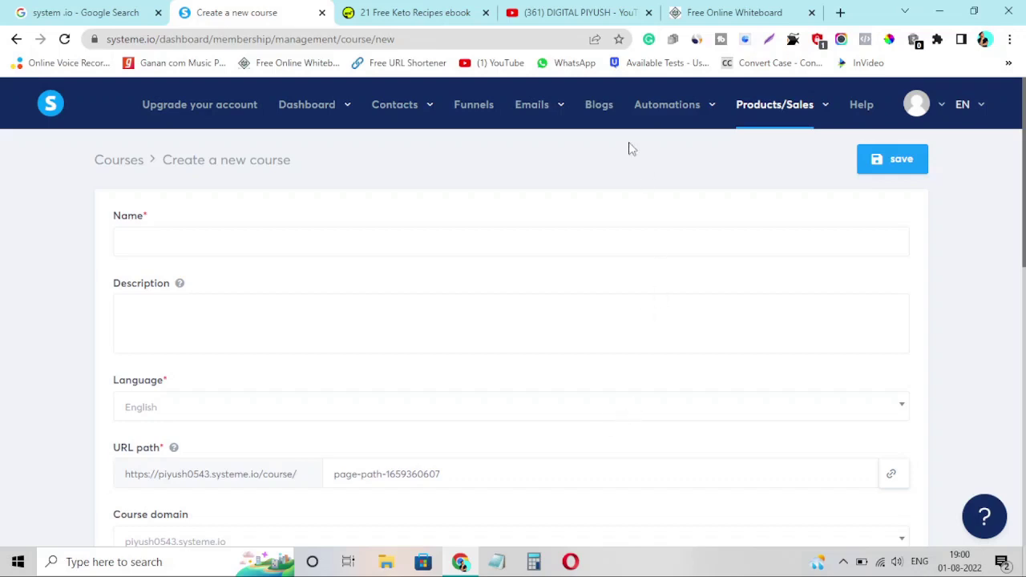
- Go to the blogs section, start creating a new blog and browse the available blog templates
{"action": "left_click", "coordinate": [605, 111]}
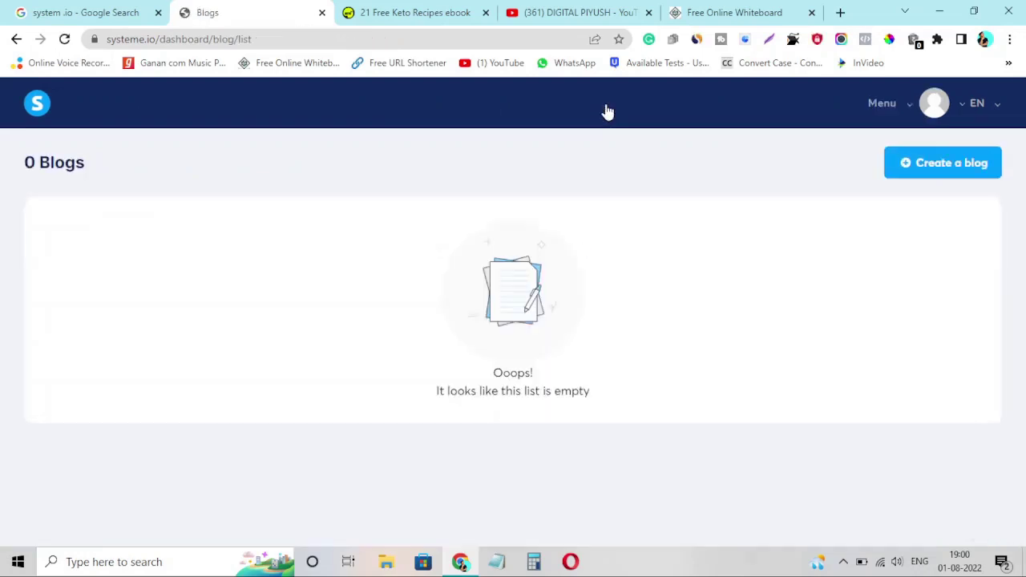
{"action": "left_click", "coordinate": [925, 176]}
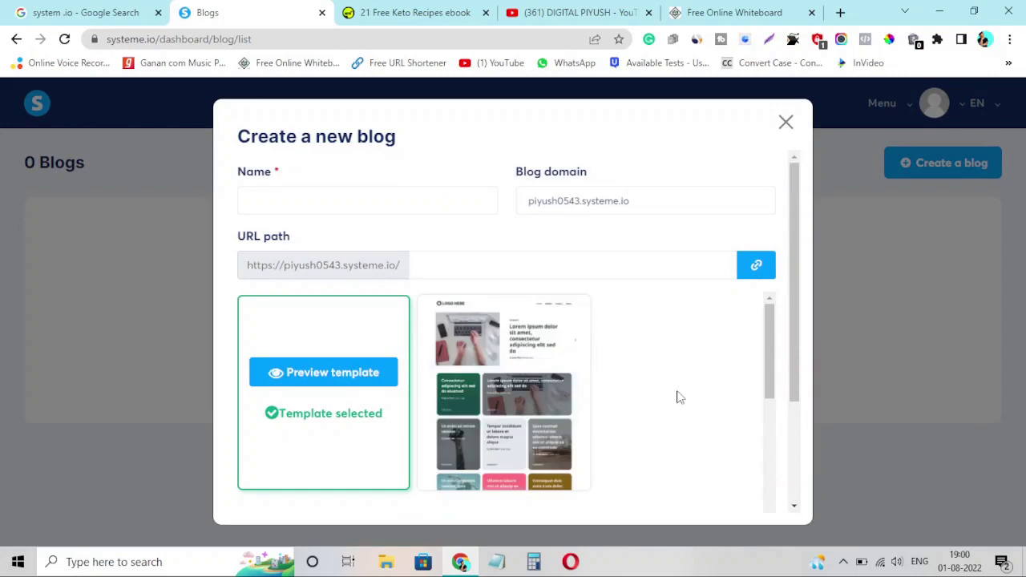
{"action": "scroll", "coordinate": [678, 395], "scroll_direction": "down", "scroll_amount": 2}
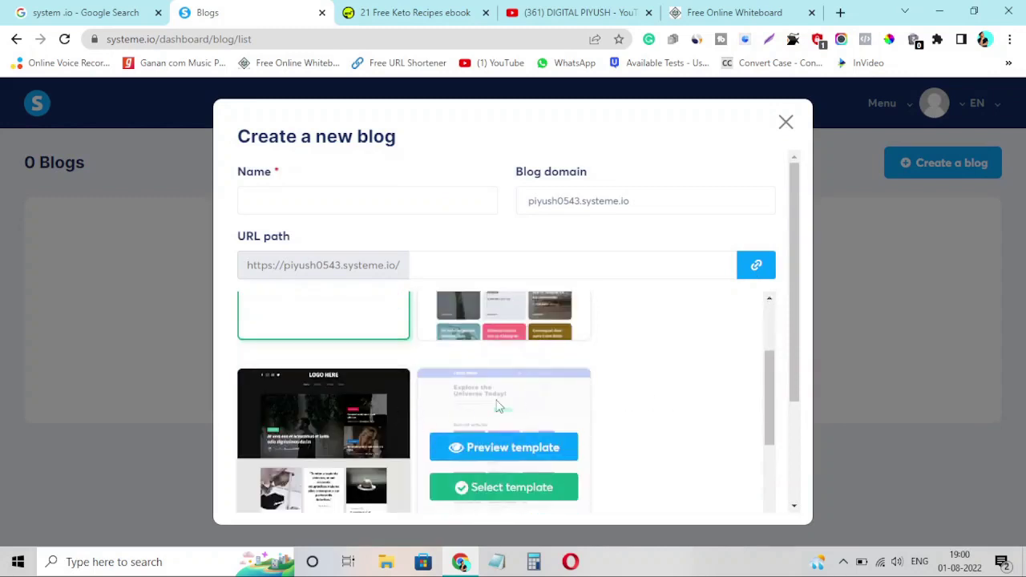
{"action": "scroll", "coordinate": [496, 406], "scroll_direction": "down", "scroll_amount": 2}
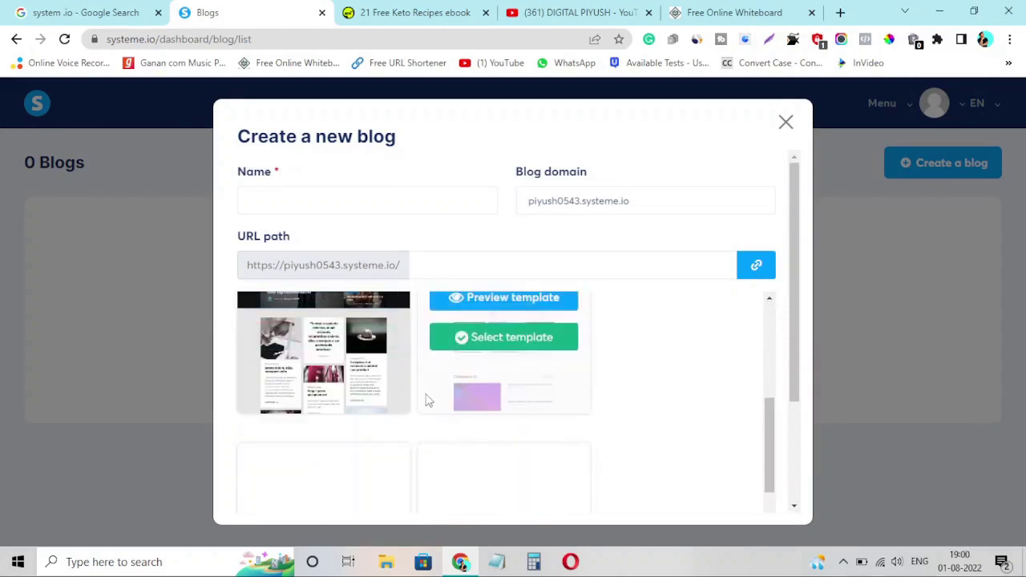
{"action": "scroll", "coordinate": [536, 419], "scroll_direction": "down", "scroll_amount": 2}
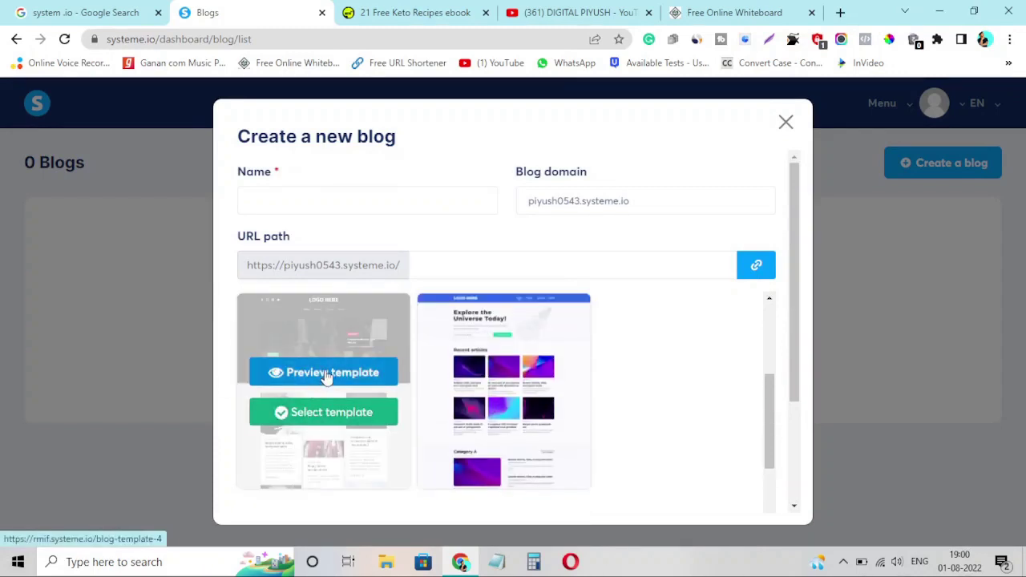
- Preview the dark blog template and examine its home page, from the header and featured articles to the popular posts
{"action": "left_click", "coordinate": [326, 372]}
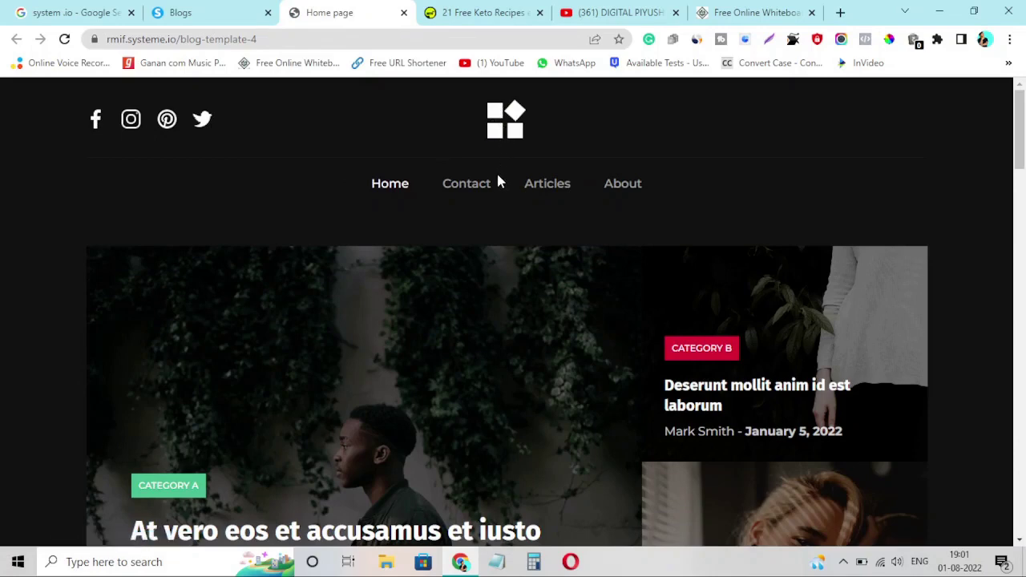
{"action": "scroll", "coordinate": [621, 207], "scroll_direction": "down", "scroll_amount": 1}
{"action": "scroll", "coordinate": [620, 207], "scroll_direction": "down", "scroll_amount": 7}
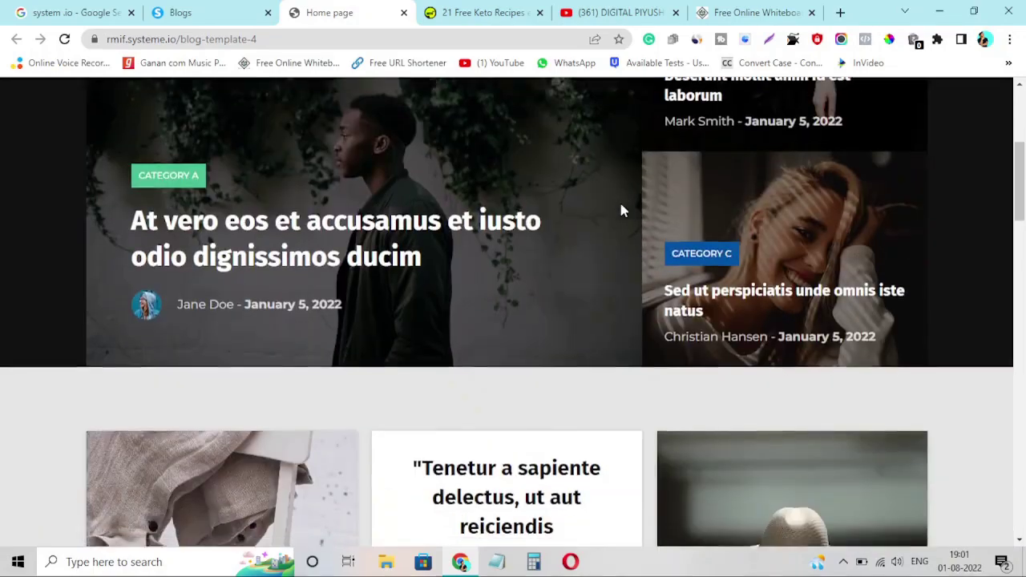
{"action": "scroll", "coordinate": [345, 306], "scroll_direction": "down", "scroll_amount": 3}
{"action": "scroll", "coordinate": [344, 306], "scroll_direction": "down", "scroll_amount": 6}
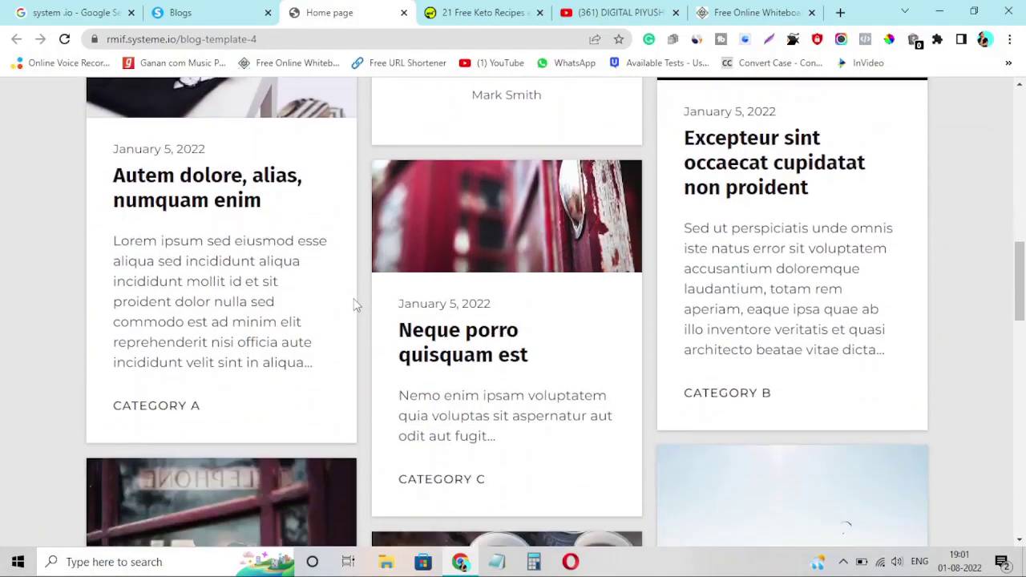
{"action": "scroll", "coordinate": [355, 305], "scroll_direction": "down", "scroll_amount": 5}
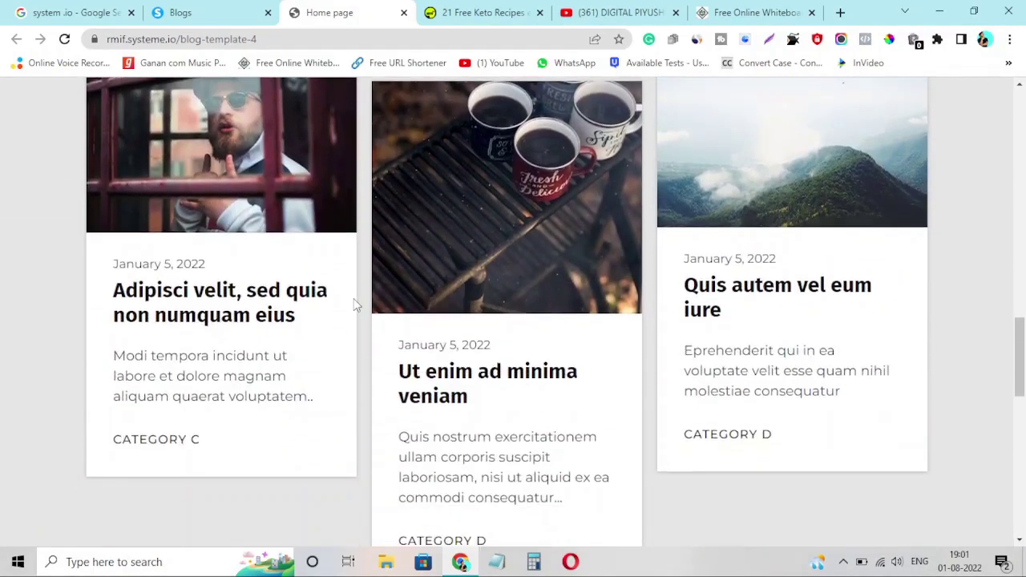
{"action": "scroll", "coordinate": [358, 303], "scroll_direction": "down", "scroll_amount": 2}
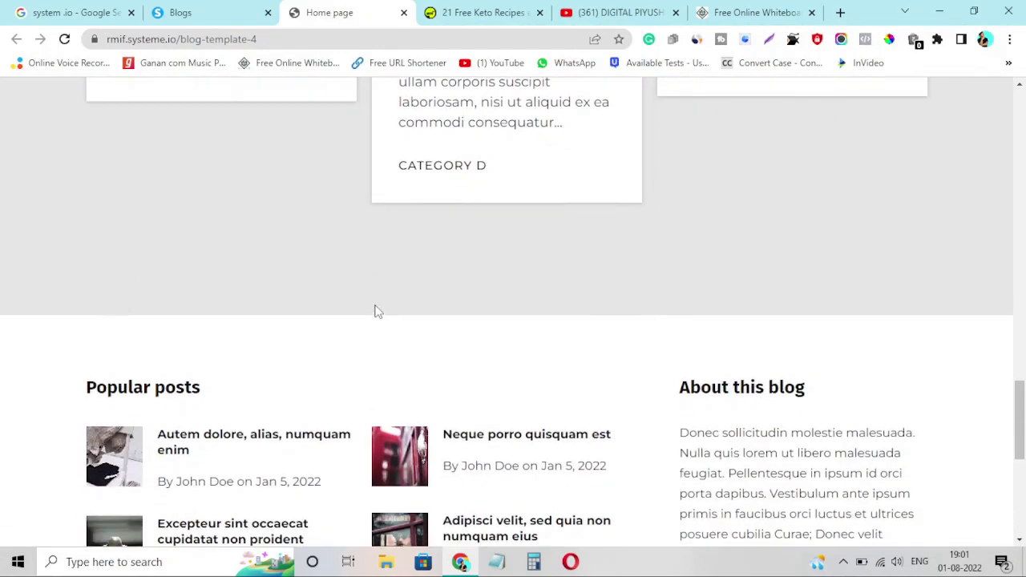
{"action": "scroll", "coordinate": [423, 321], "scroll_direction": "up", "scroll_amount": 8}
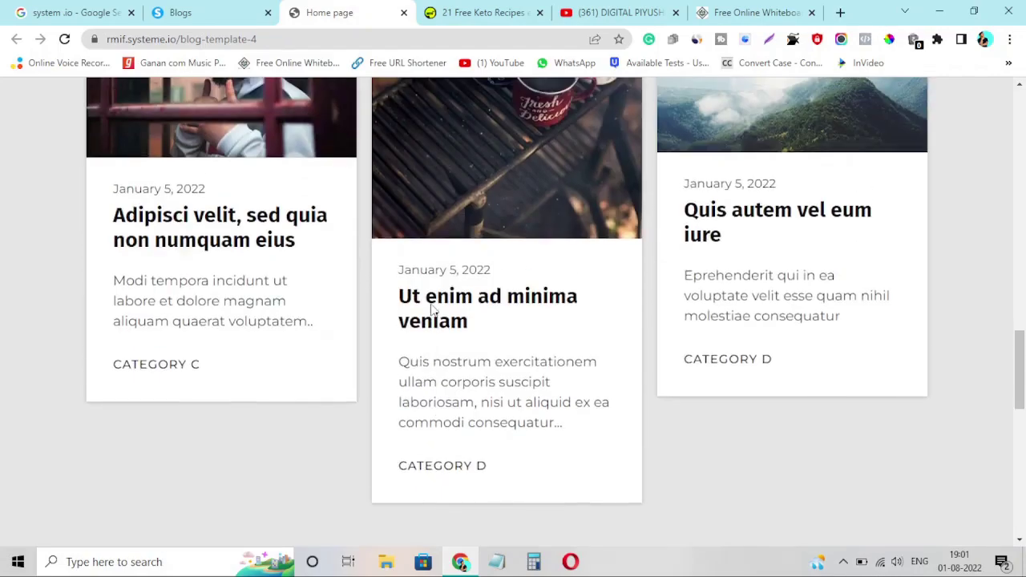
{"action": "scroll", "coordinate": [429, 303], "scroll_direction": "up", "scroll_amount": 6}
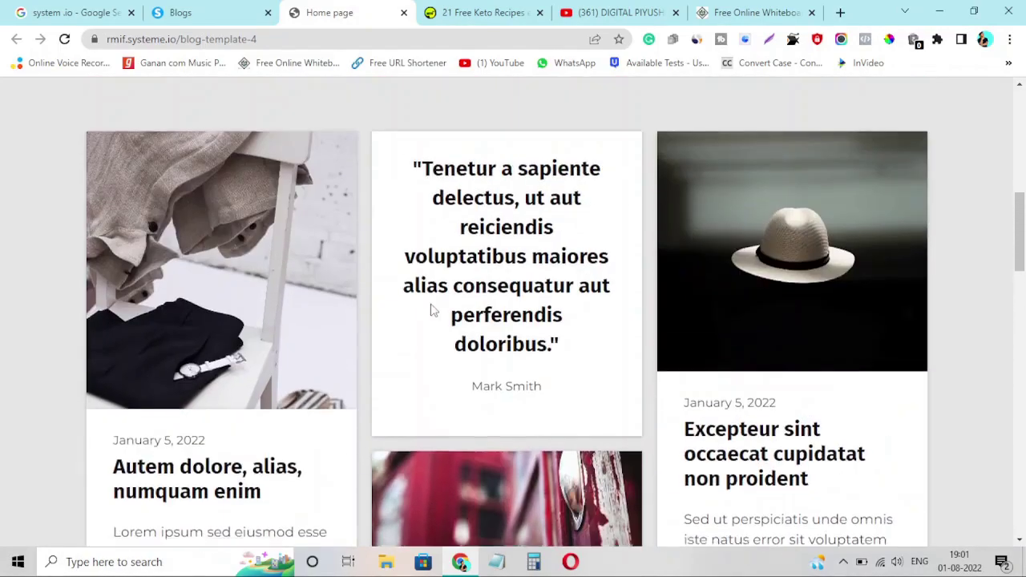
{"action": "scroll", "coordinate": [431, 305], "scroll_direction": "up", "scroll_amount": 3}
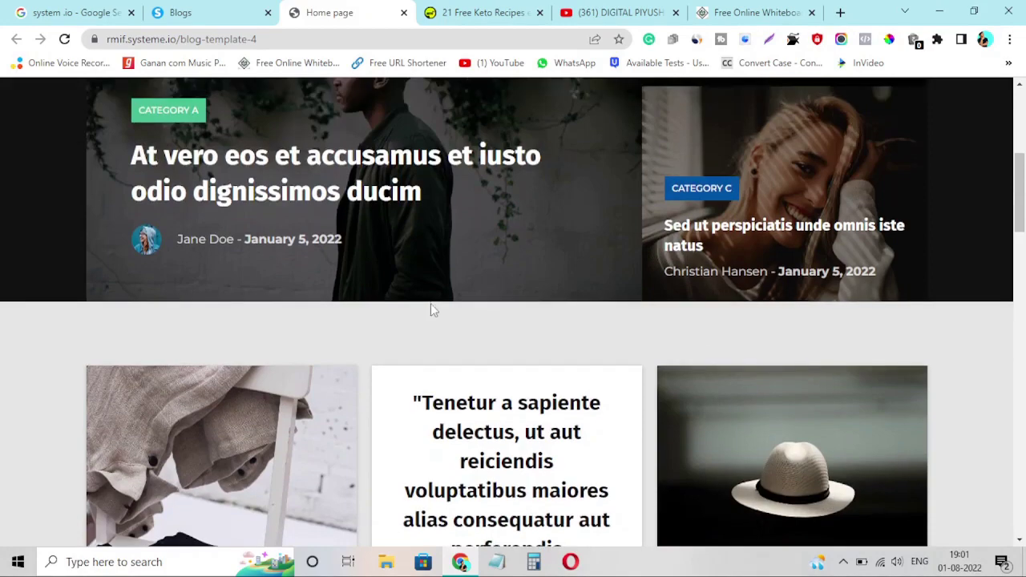
{"action": "scroll", "coordinate": [430, 310], "scroll_direction": "up", "scroll_amount": 3}
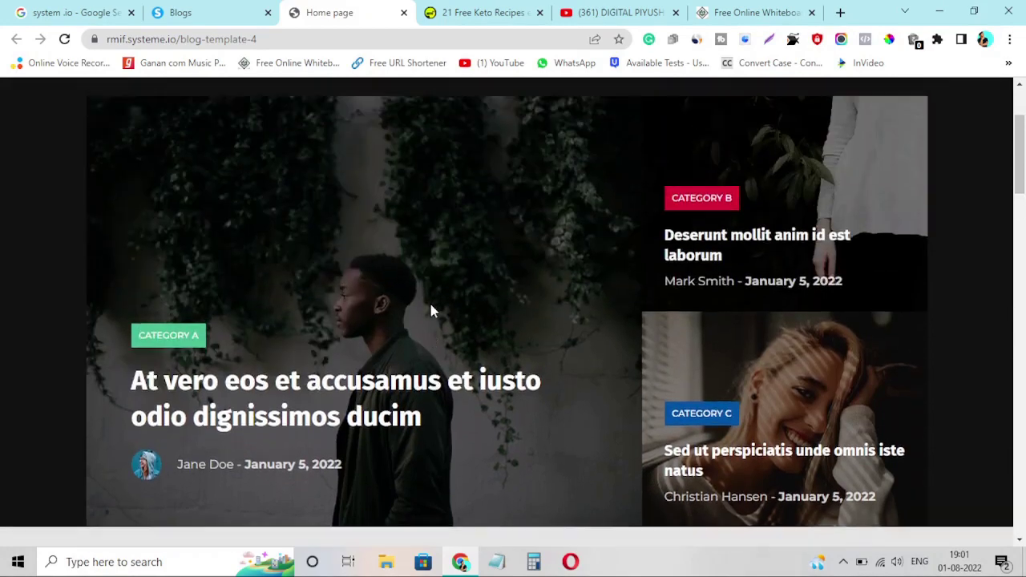
{"action": "scroll", "coordinate": [431, 307], "scroll_direction": "down", "scroll_amount": 2}
{"action": "scroll", "coordinate": [433, 308], "scroll_direction": "up", "scroll_amount": 2}
{"action": "scroll", "coordinate": [438, 309], "scroll_direction": "up", "scroll_amount": 2}
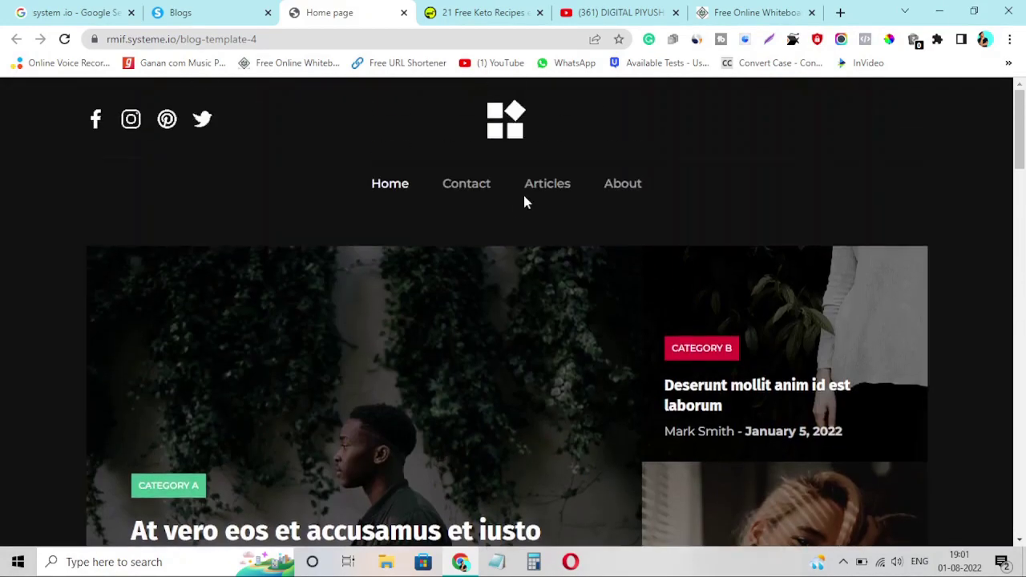
- Examine the template's About page, including its mission, video, team and newsletter sections, and return to the new blog form
{"action": "left_click", "coordinate": [607, 186]}
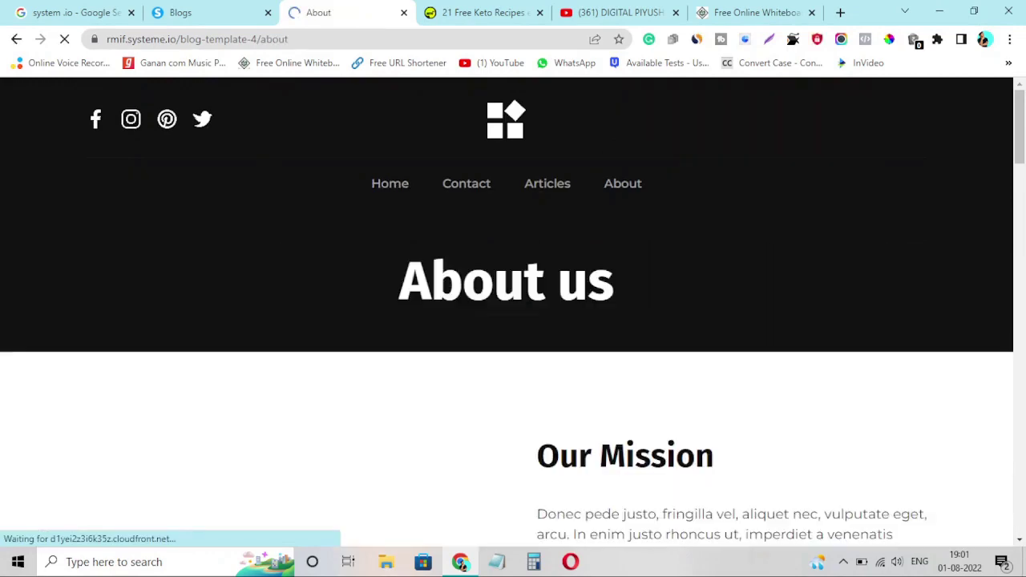
{"action": "scroll", "coordinate": [559, 303], "scroll_direction": "down", "scroll_amount": 3}
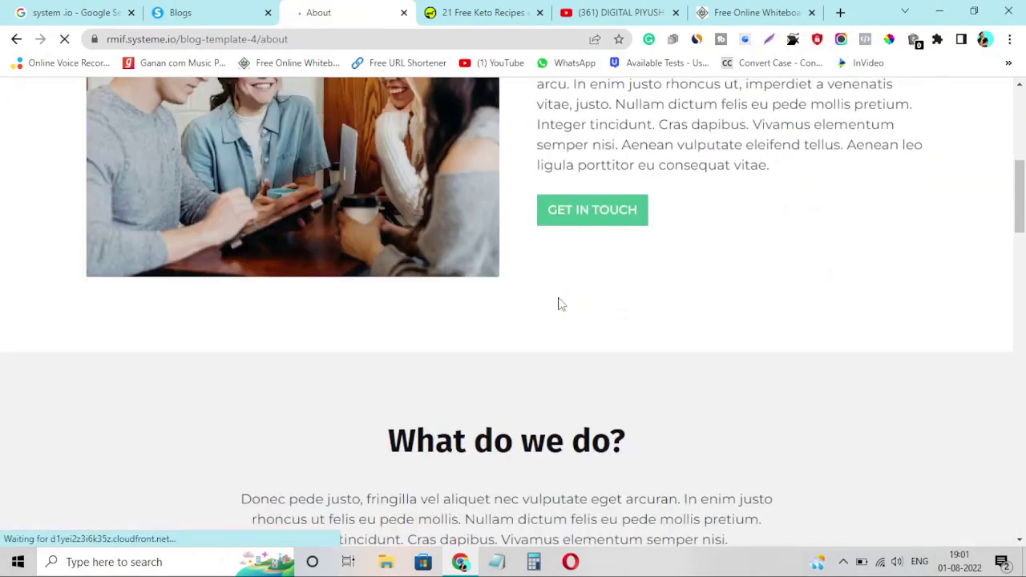
{"action": "scroll", "coordinate": [559, 300], "scroll_direction": "down", "scroll_amount": 5}
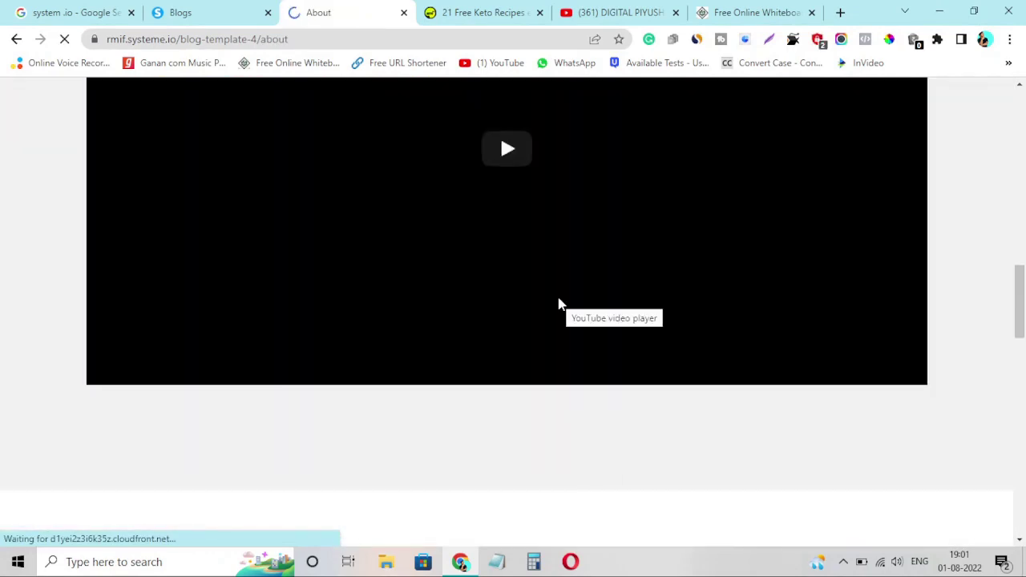
{"action": "scroll", "coordinate": [559, 303], "scroll_direction": "up", "scroll_amount": 4}
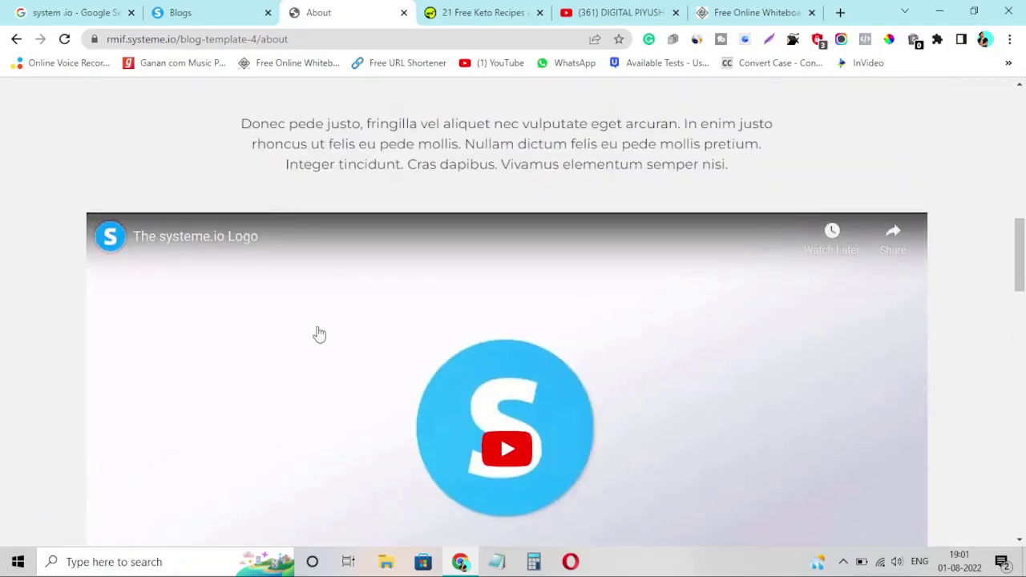
{"action": "scroll", "coordinate": [565, 424], "scroll_direction": "down", "scroll_amount": 3}
{"action": "scroll", "coordinate": [566, 418], "scroll_direction": "down", "scroll_amount": 6}
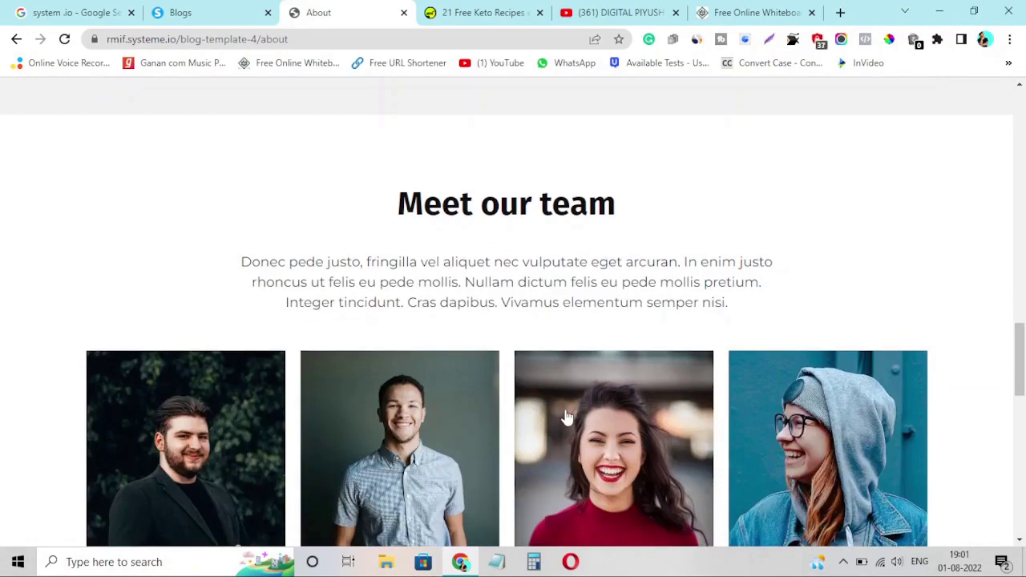
{"action": "scroll", "coordinate": [567, 417], "scroll_direction": "down", "scroll_amount": 2}
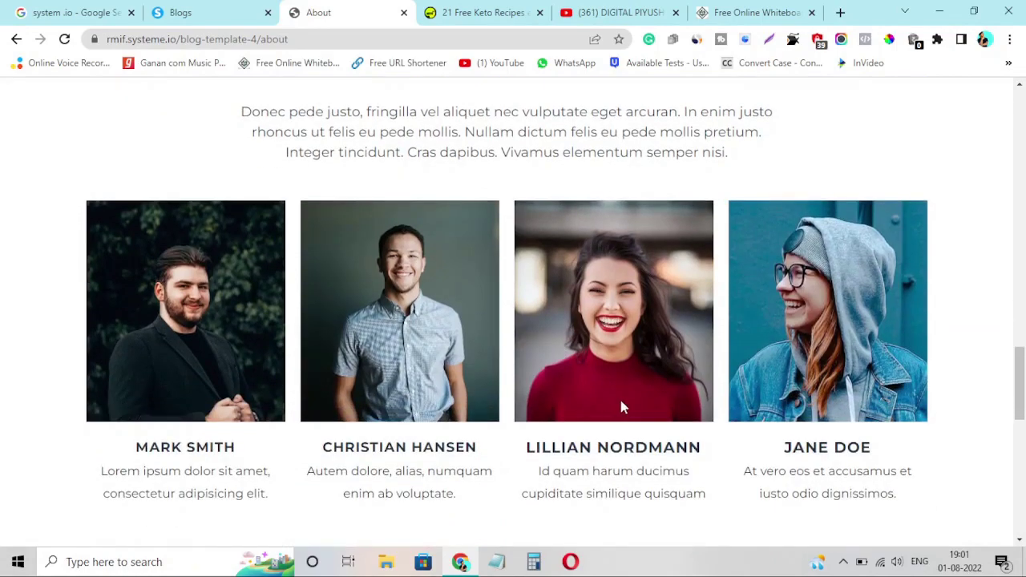
{"action": "scroll", "coordinate": [618, 401], "scroll_direction": "down", "scroll_amount": 9}
{"action": "scroll", "coordinate": [624, 407], "scroll_direction": "down", "scroll_amount": 2}
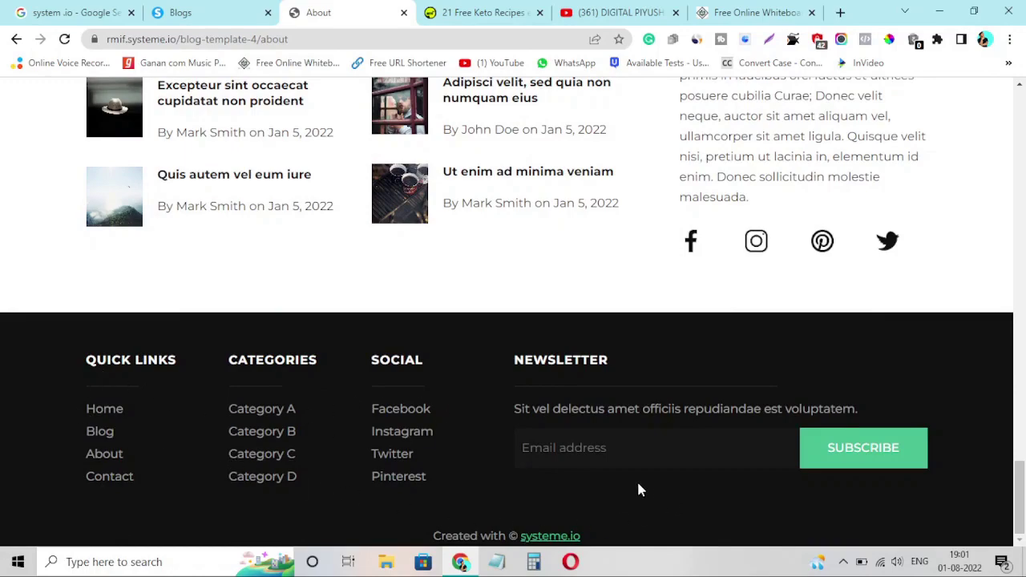
{"action": "scroll", "coordinate": [639, 473], "scroll_direction": "up", "scroll_amount": 20}
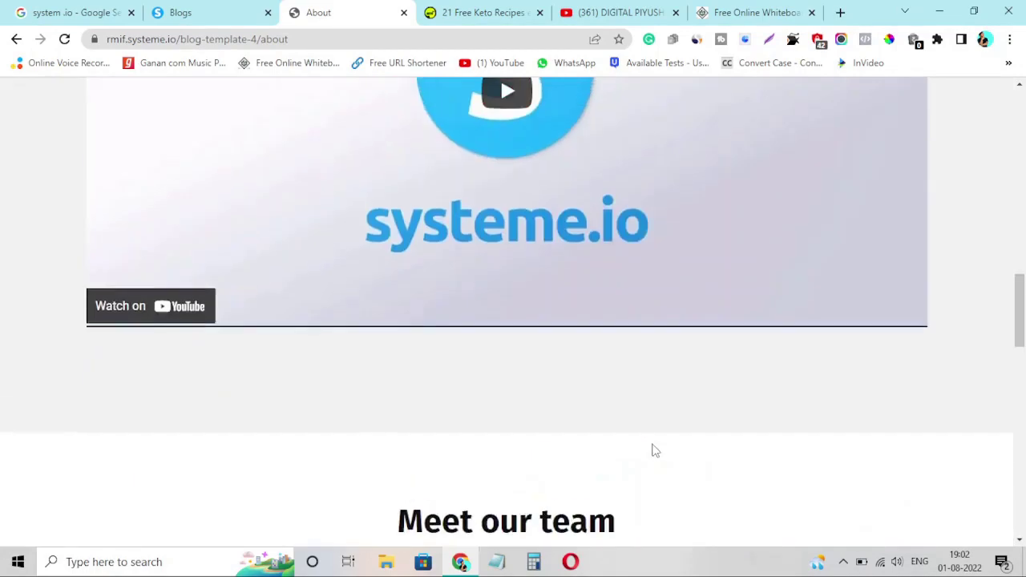
{"action": "scroll", "coordinate": [653, 450], "scroll_direction": "up", "scroll_amount": 10}
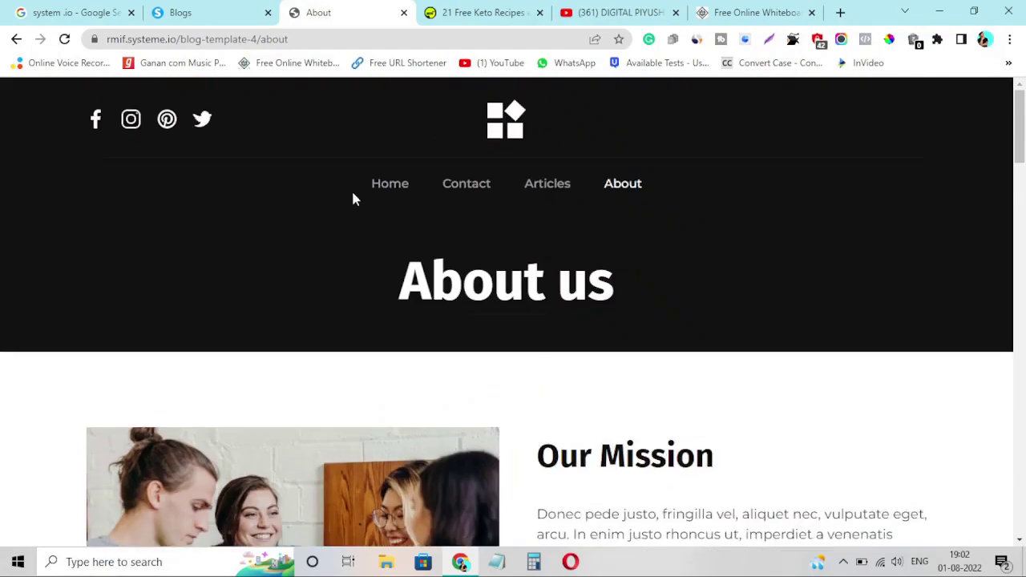
{"action": "left_click", "coordinate": [213, 12]}
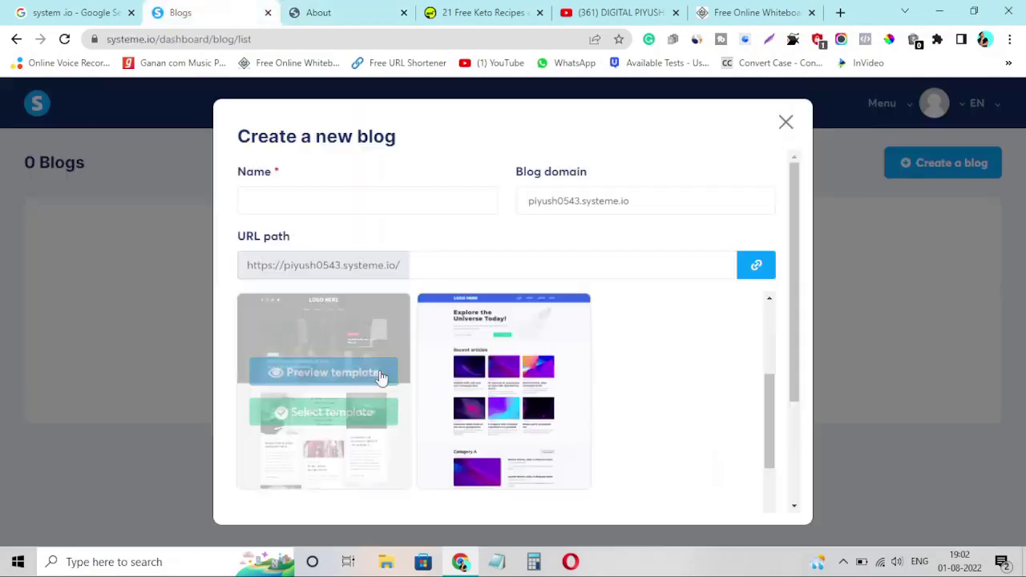
- Abandon the new blog form, return to the dashboard and open the account's own affiliate program overview
{"action": "left_click", "coordinate": [786, 122]}
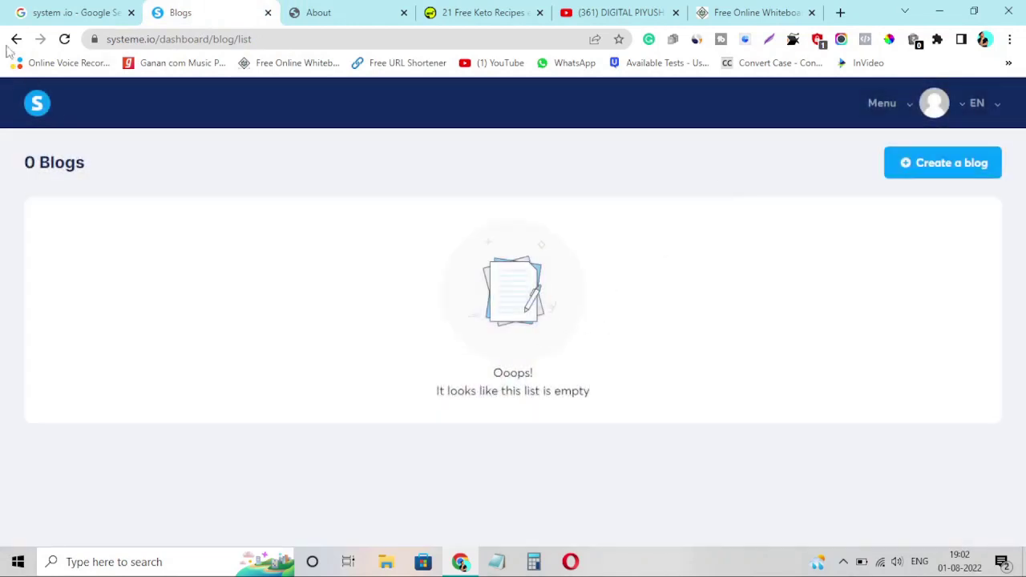
{"action": "left_click", "coordinate": [37, 103]}
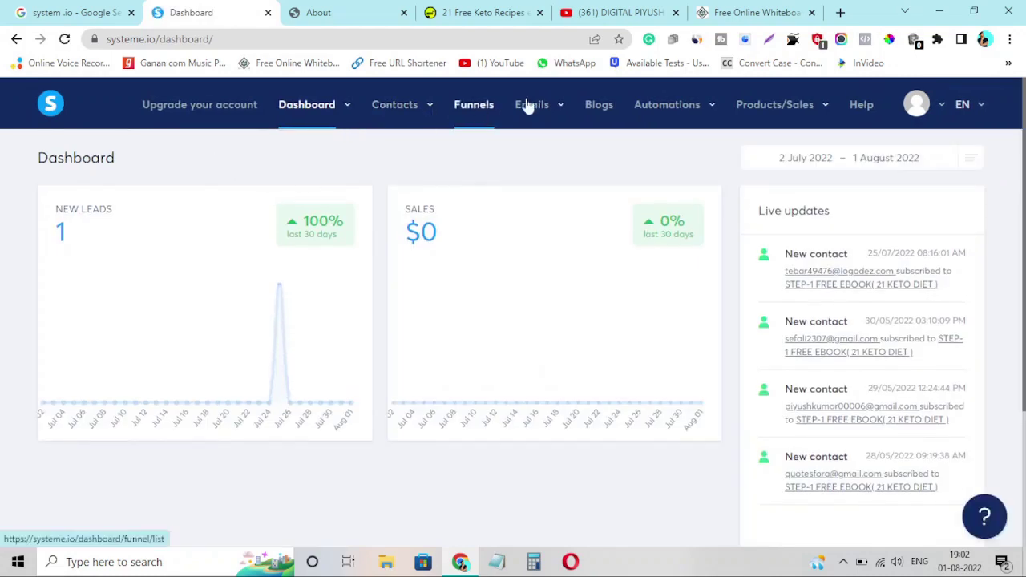
{"action": "mouse_move", "coordinate": [550, 109]}
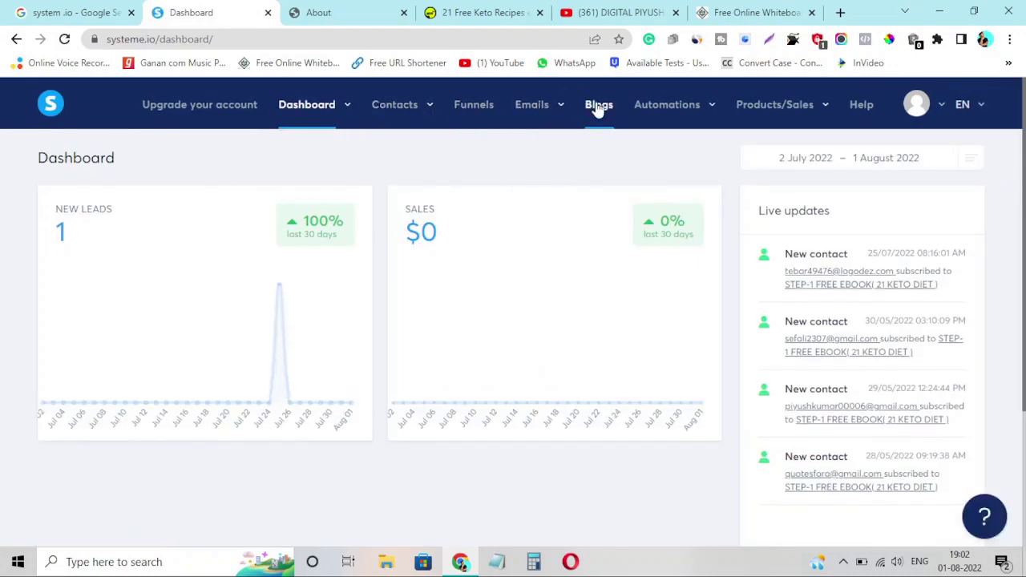
{"action": "mouse_move", "coordinate": [669, 112]}
{"action": "mouse_move", "coordinate": [760, 113]}
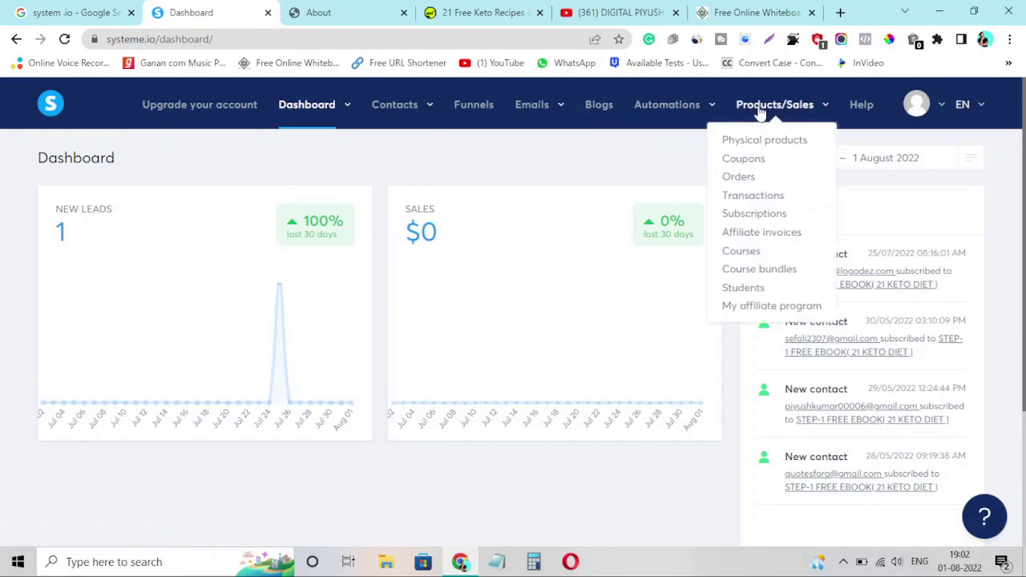
{"action": "left_click", "coordinate": [754, 309]}
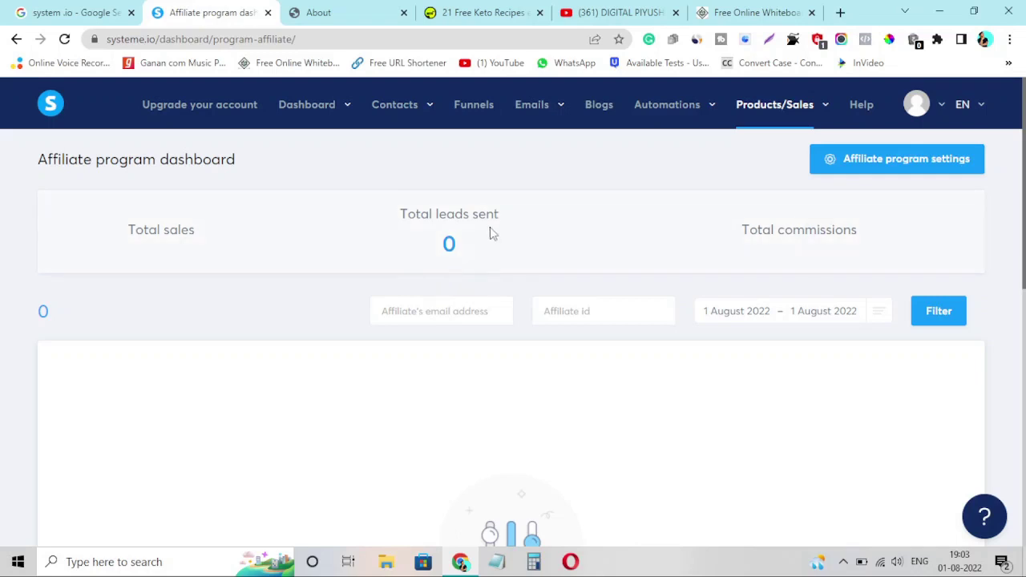
- View the account's contacts list, and open the pricing page with the plan comparison on the public Systeme.io website
{"action": "left_click", "coordinate": [417, 139]}
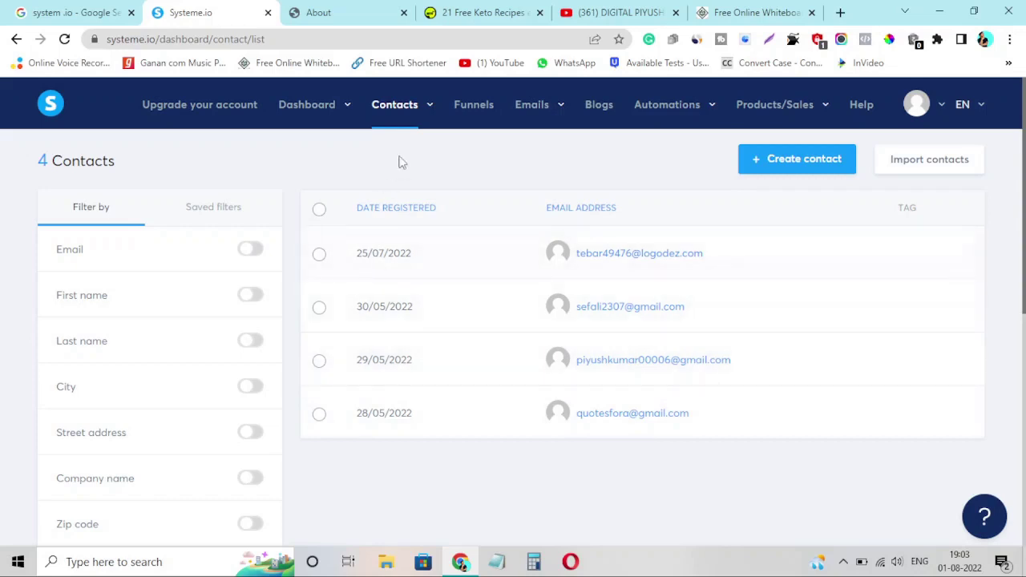
{"action": "left_click", "coordinate": [481, 13]}
{"action": "left_click", "coordinate": [52, 106]}
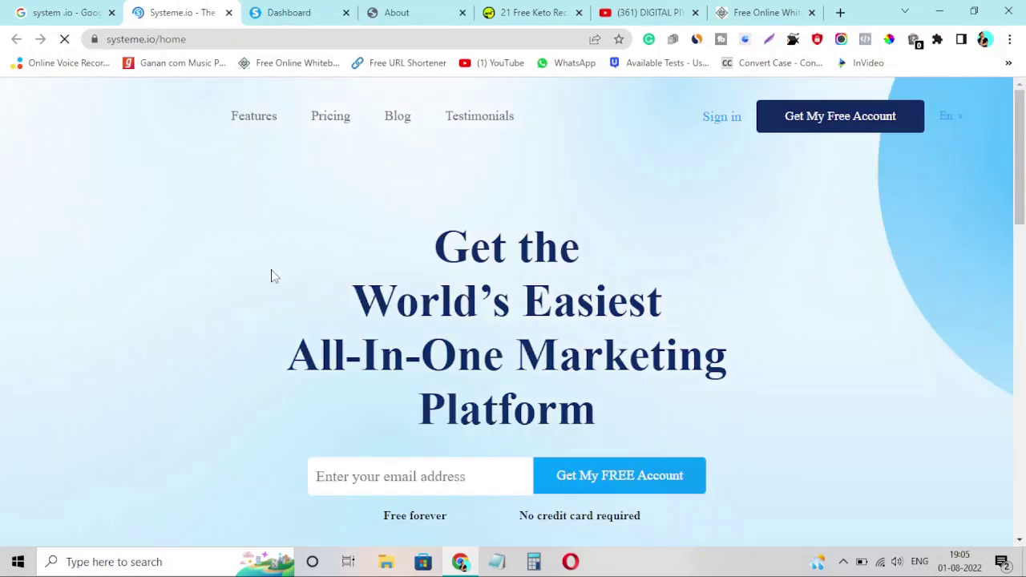
{"action": "left_click", "coordinate": [345, 120]}
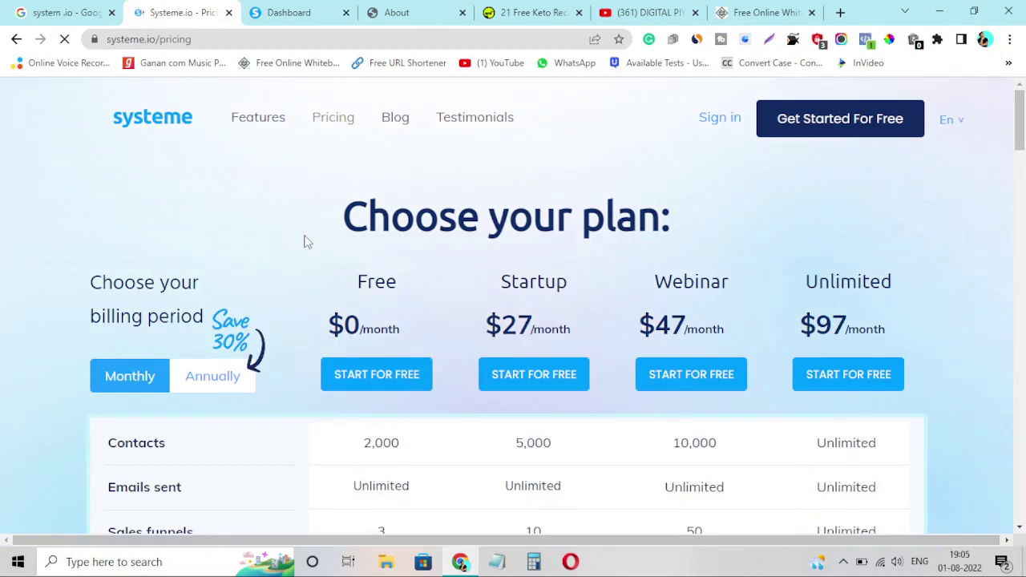